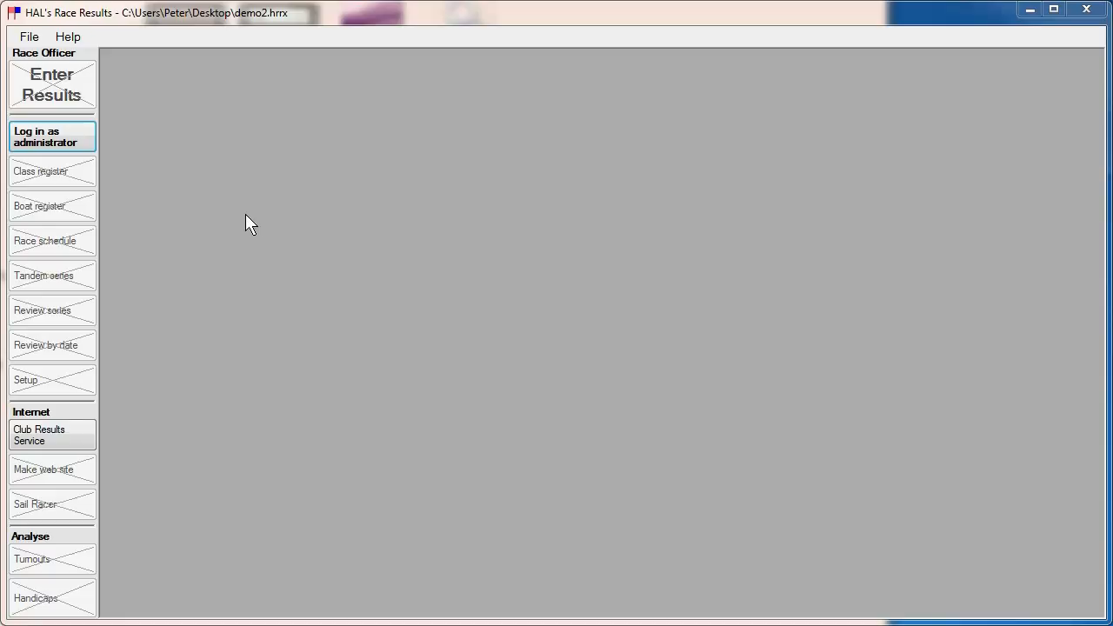
Log in as administrator with the administrator password and open the class register.
click(56, 146)
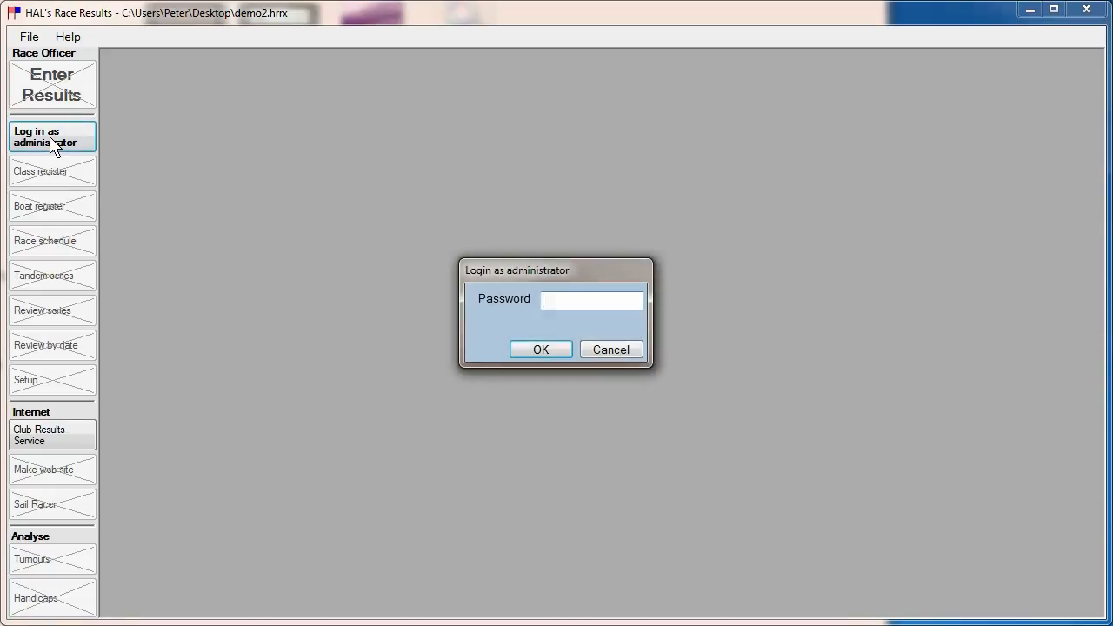
text(***)
key(Return)
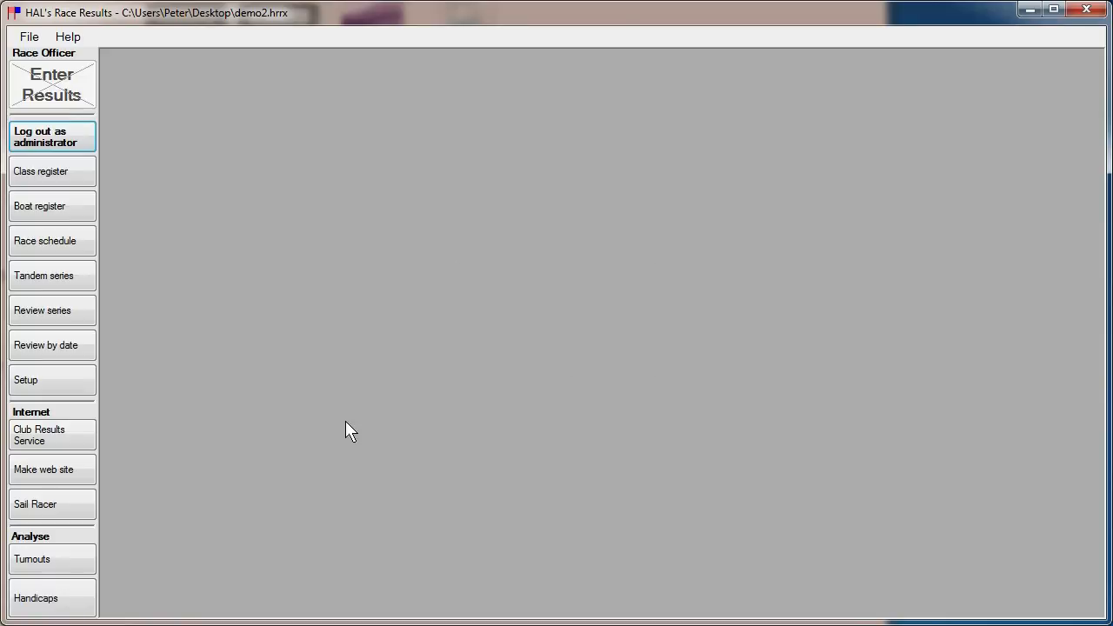
click(54, 180)
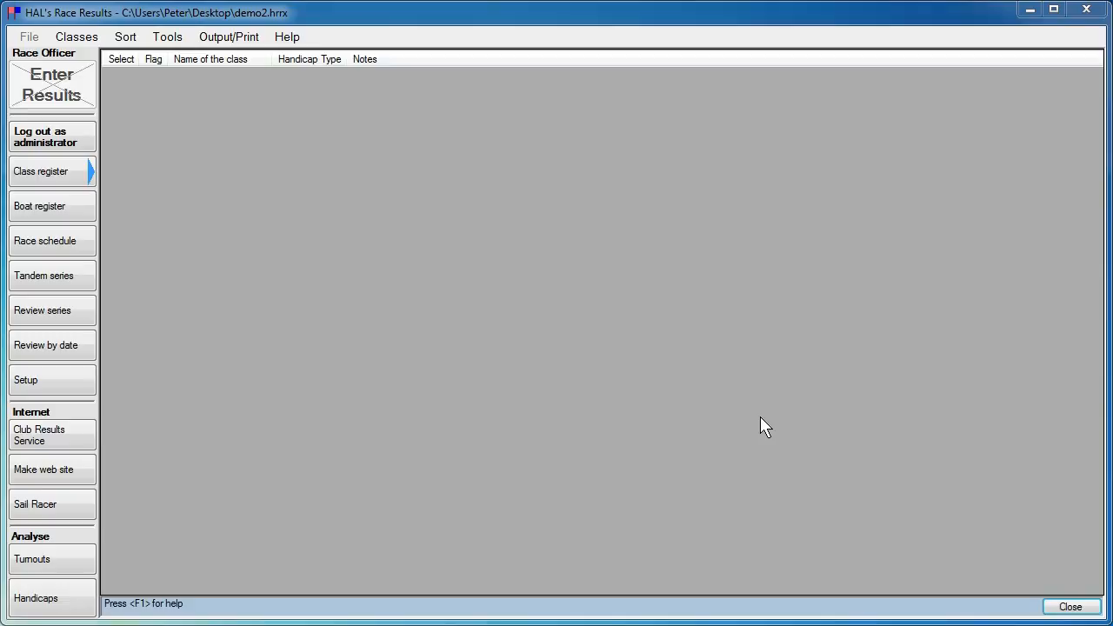
Add a new class with flag L, named Laser, using the RYA_PY handicap type.
click(68, 40)
click(87, 52)
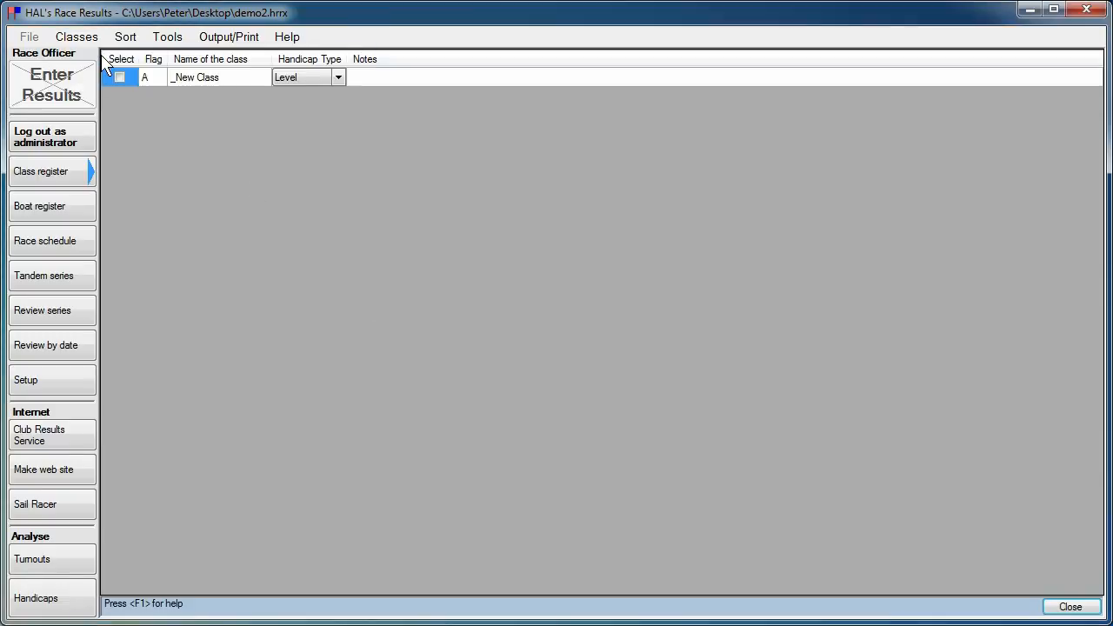
click(149, 79)
key(Tab)
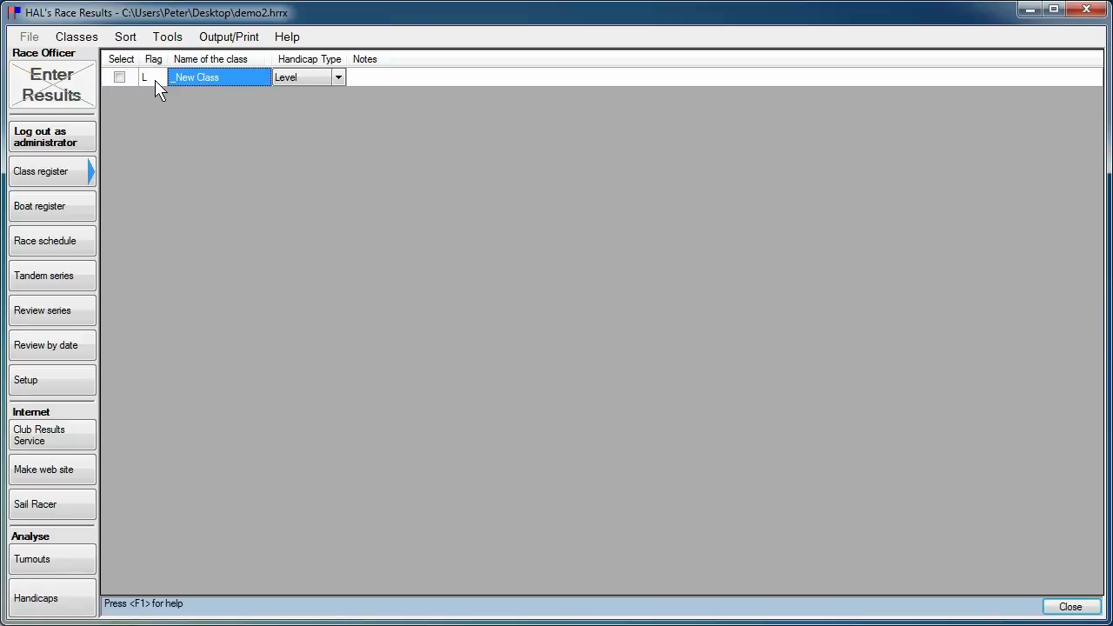
text(Laser)
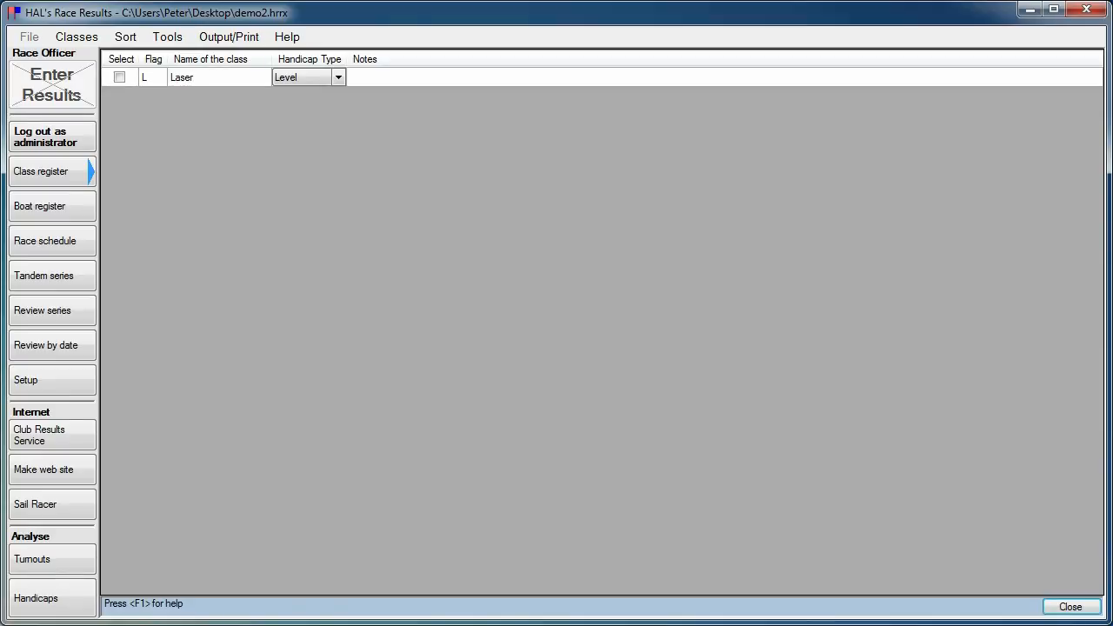
click(340, 76)
click(340, 77)
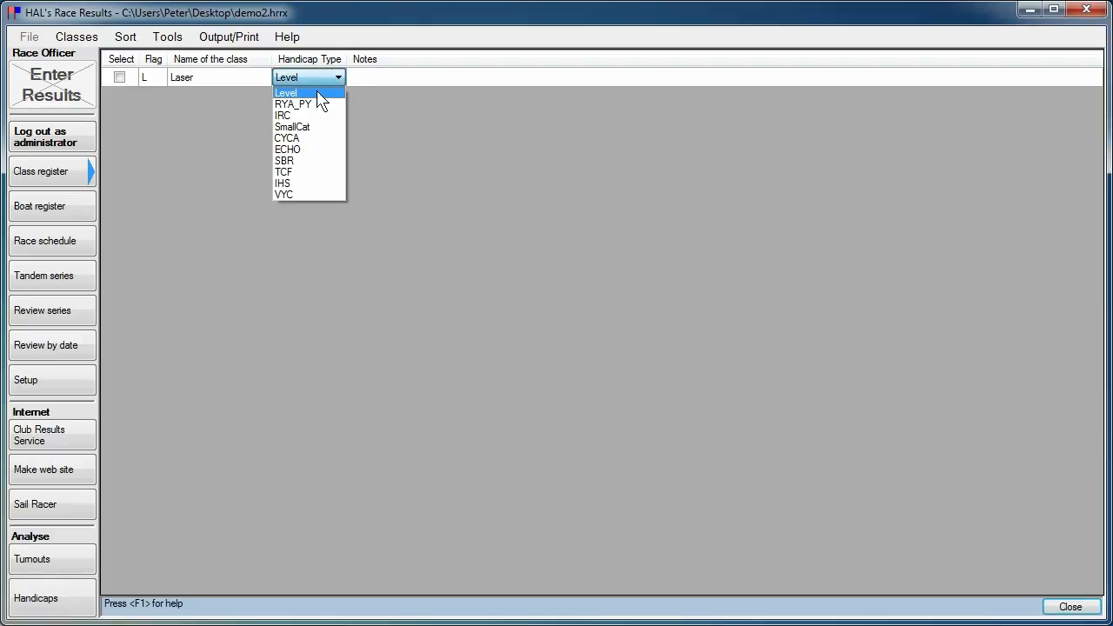
click(307, 103)
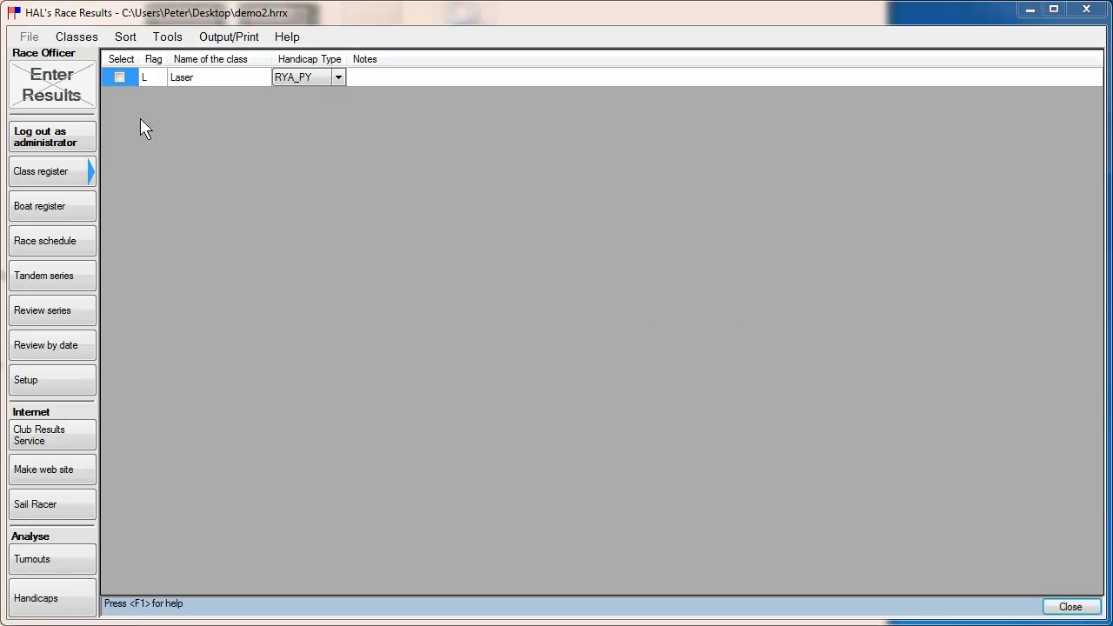
Add a new class with flag S, named Laser Standard.
click(77, 36)
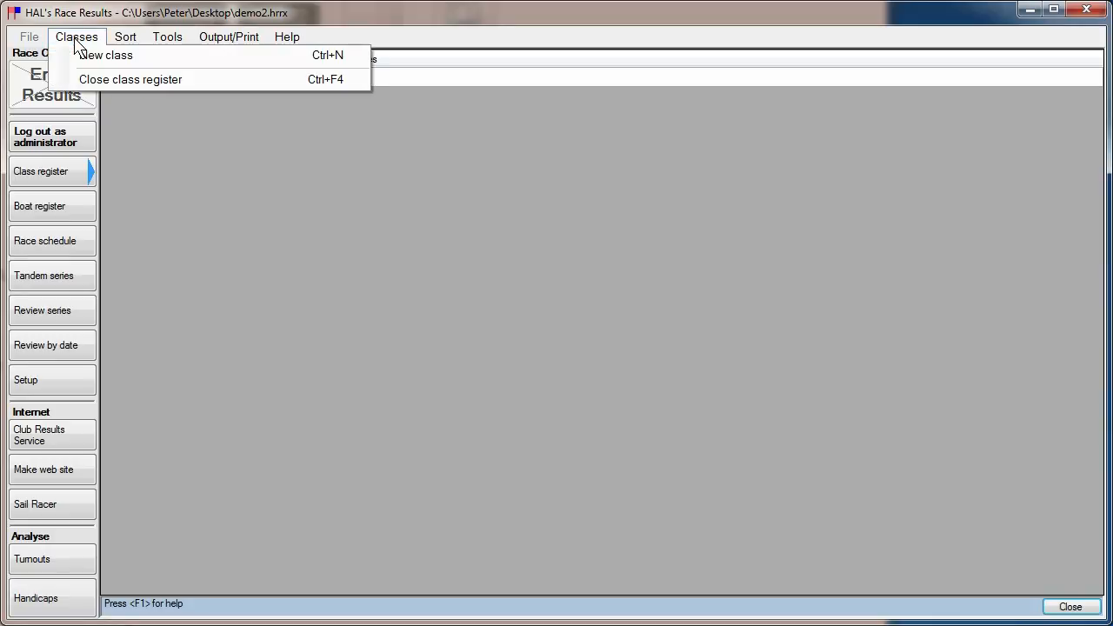
click(106, 56)
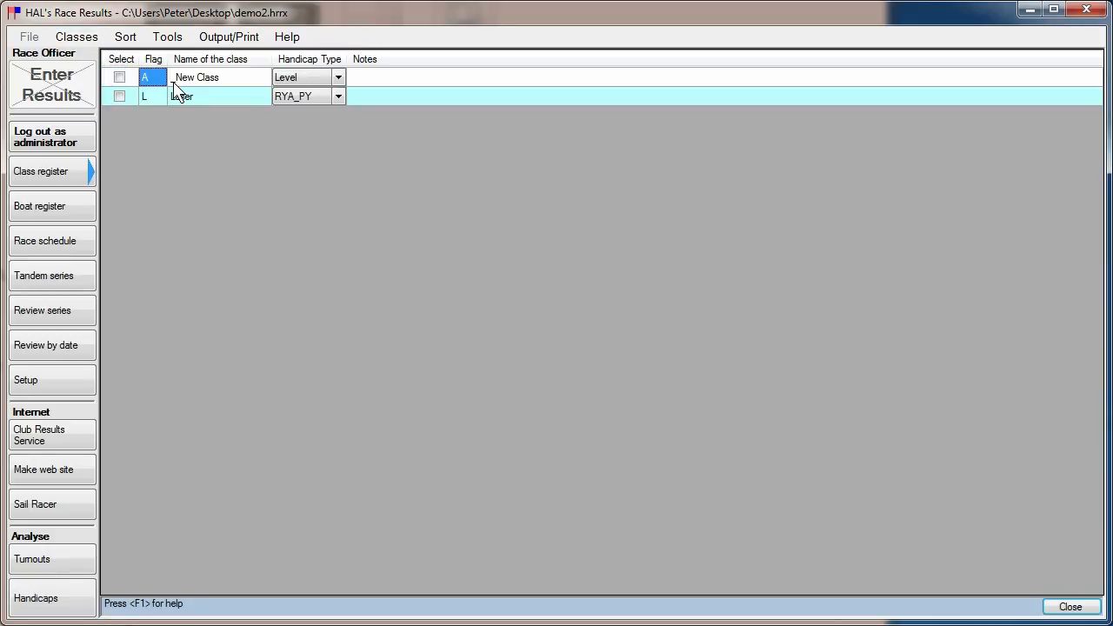
text(S)
key(Tab)
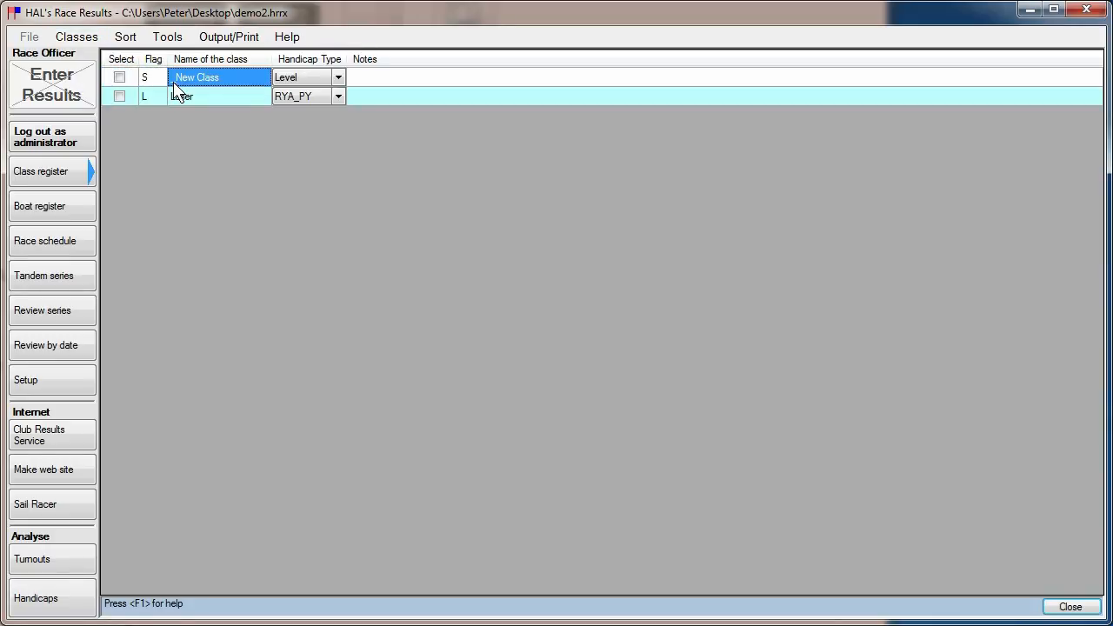
text(Las)
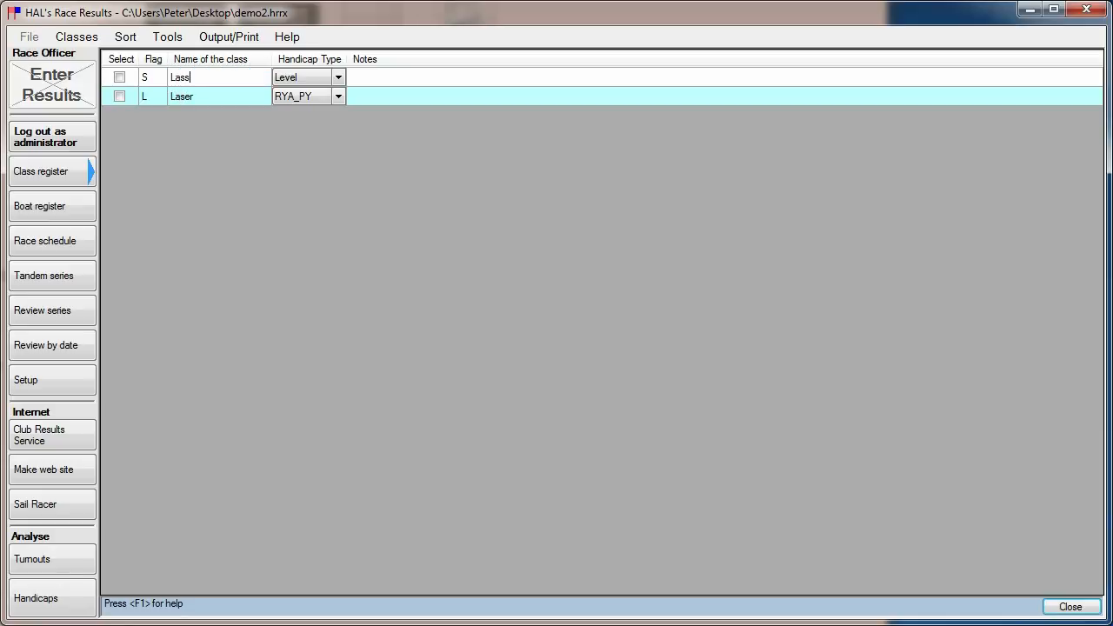
text(er Standard)
click(324, 84)
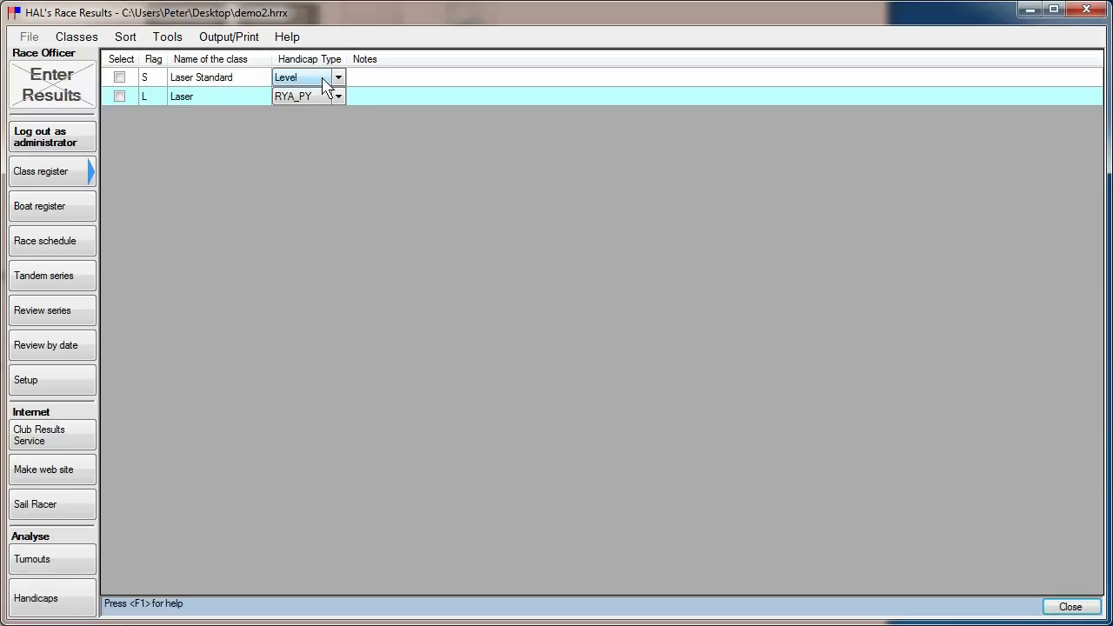
Add a new class with flag R, named Laser Radial.
click(77, 36)
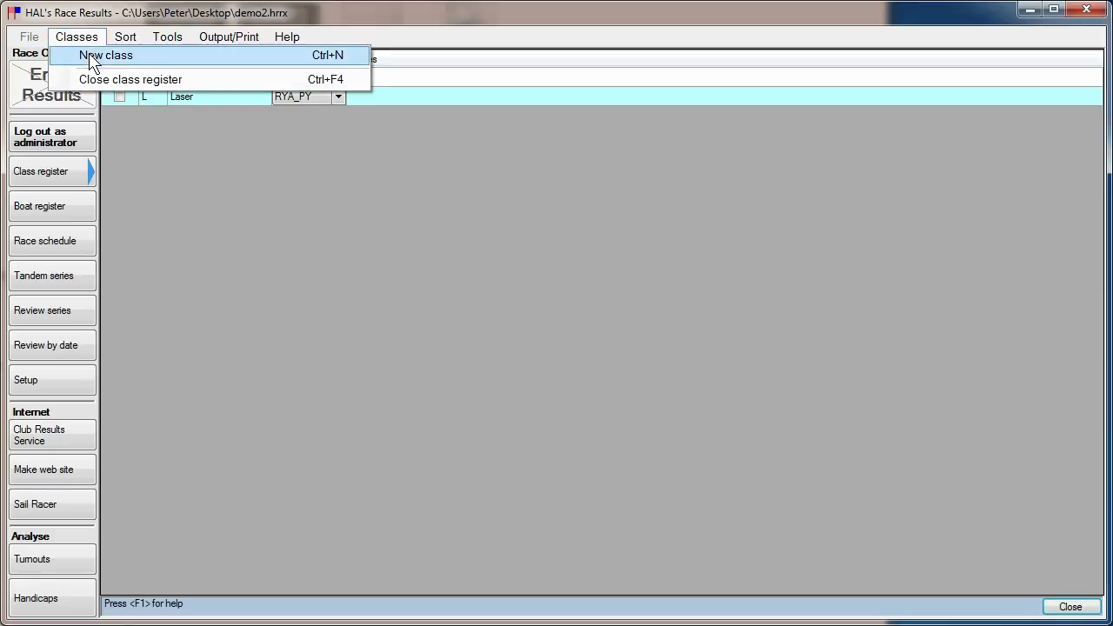
click(90, 54)
click(154, 80)
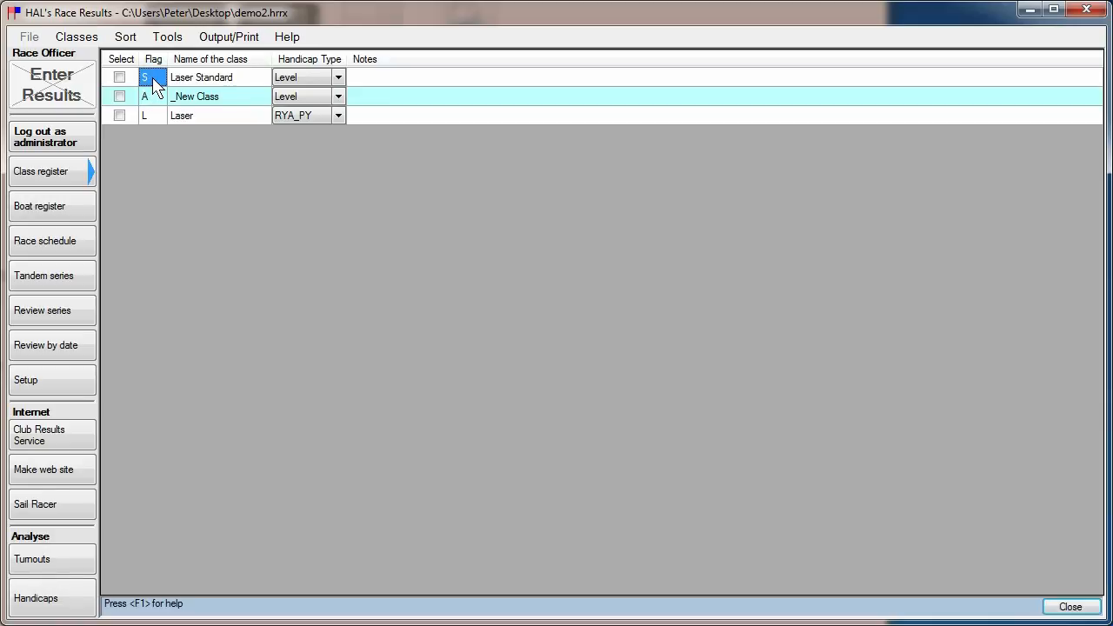
click(160, 99)
text(R)
key(Tab)
text(Laser Radial)
Add a new class with flag F, named Flying Fifteen.
click(77, 36)
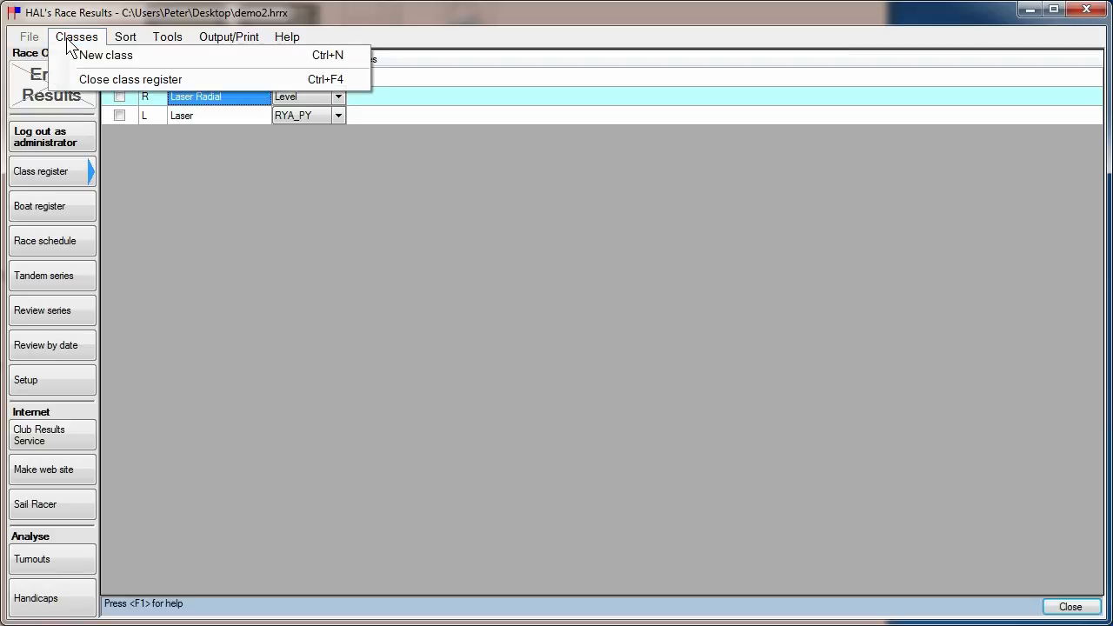
click(114, 63)
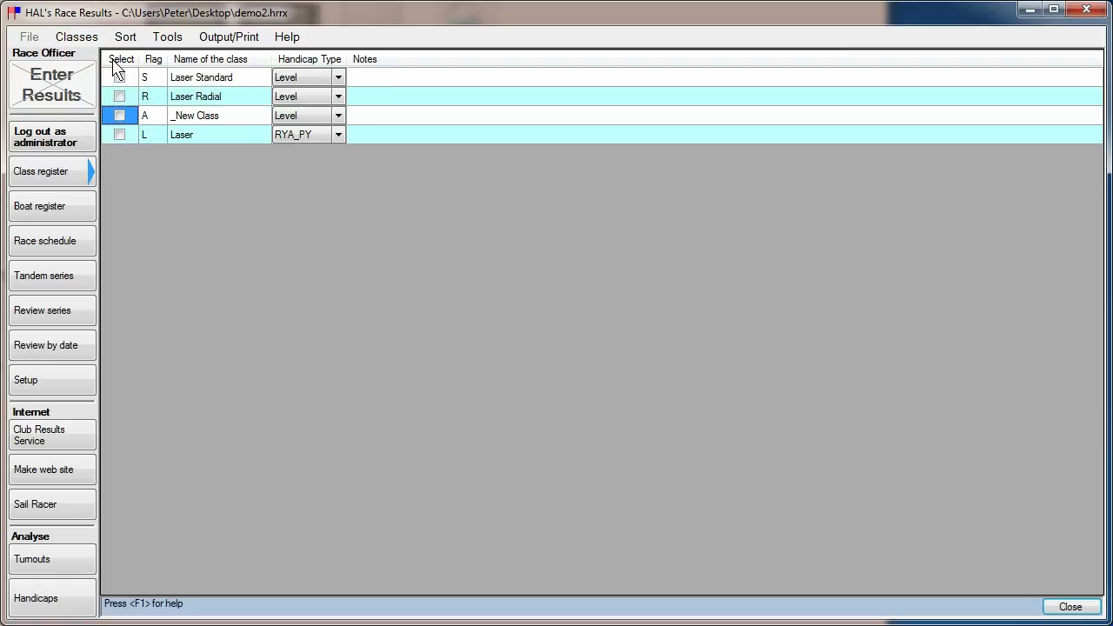
click(164, 117)
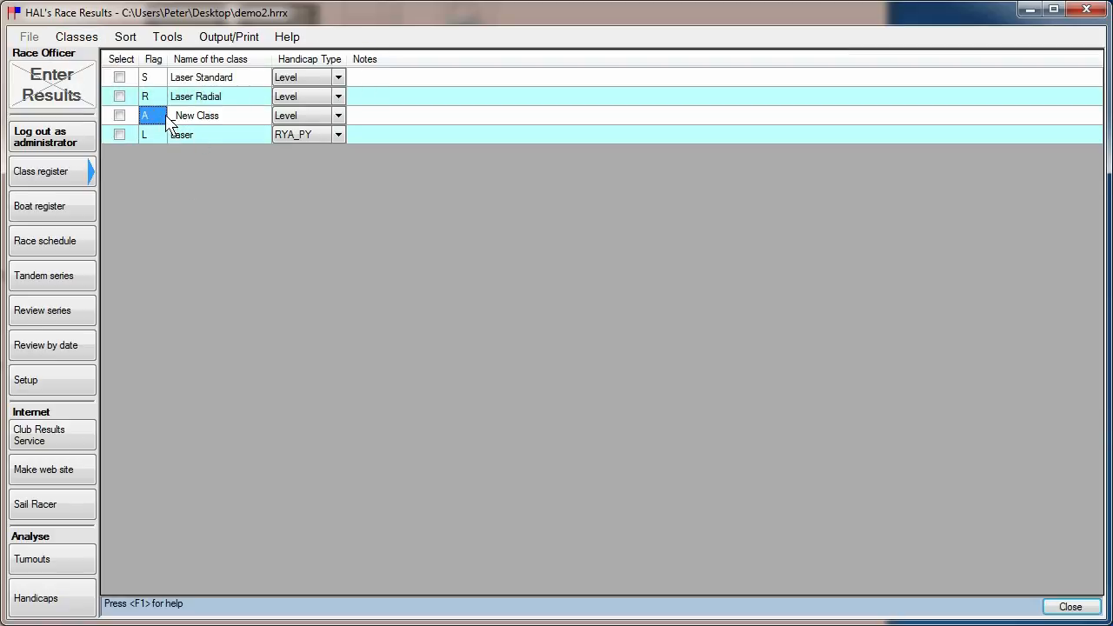
text(F)
key(Tab)
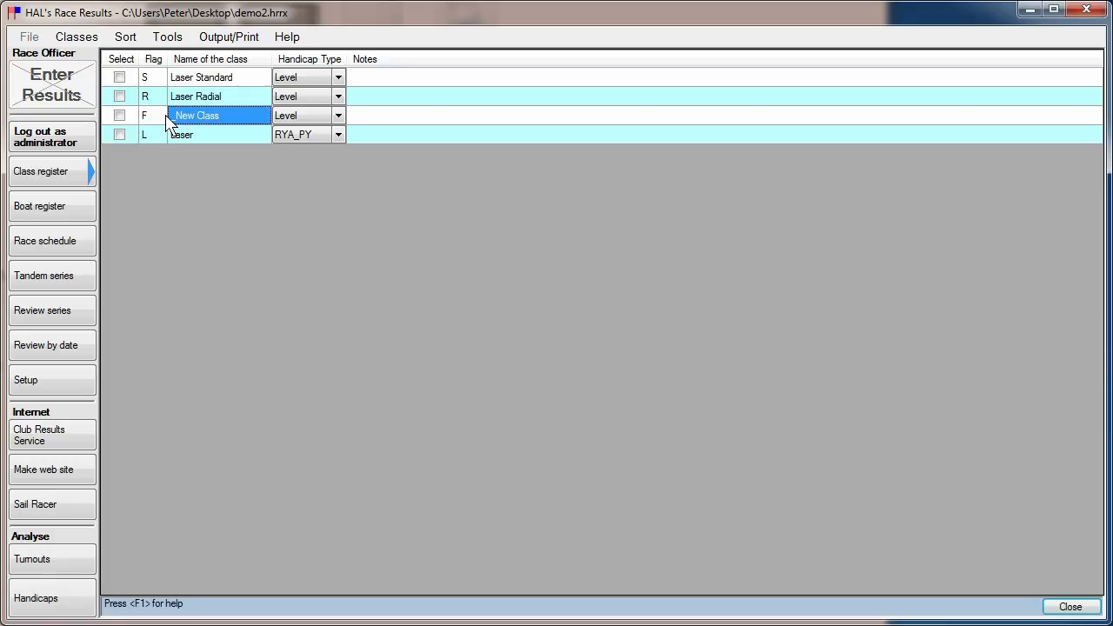
text(Flying)
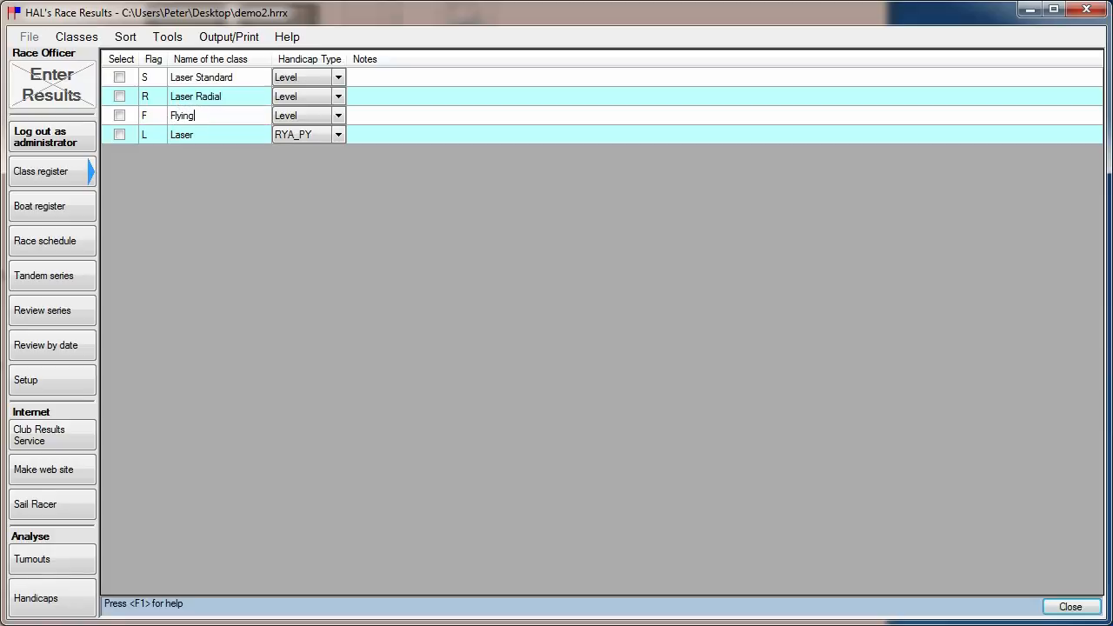
text( Fifteen)
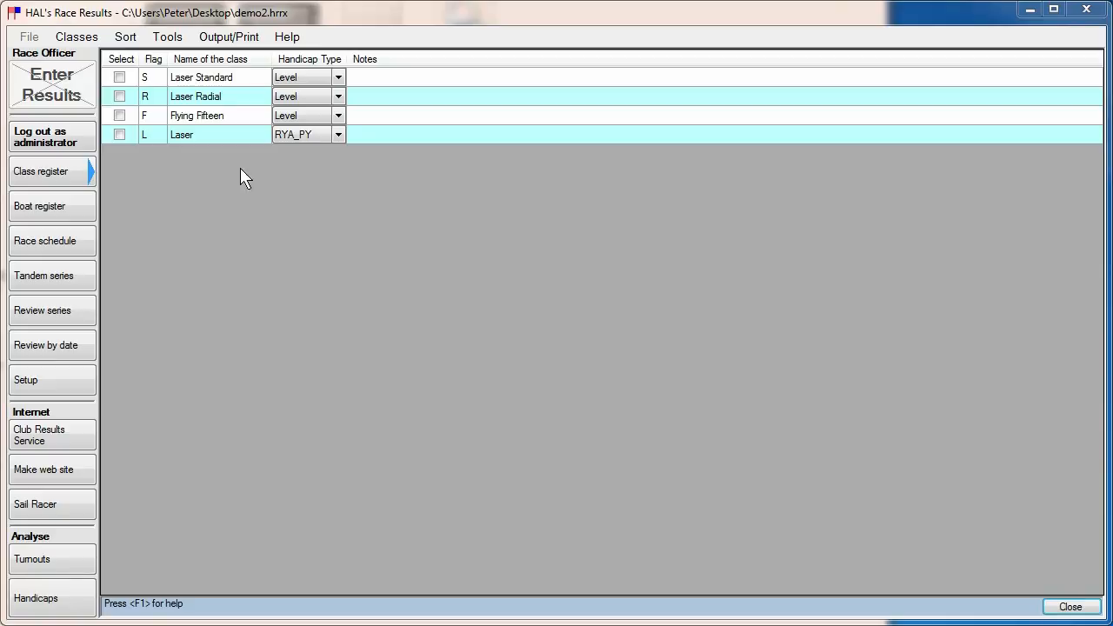
Add a new class with flag D, named Dinghy, using the RYA_PY handicap type.
click(85, 40)
click(103, 56)
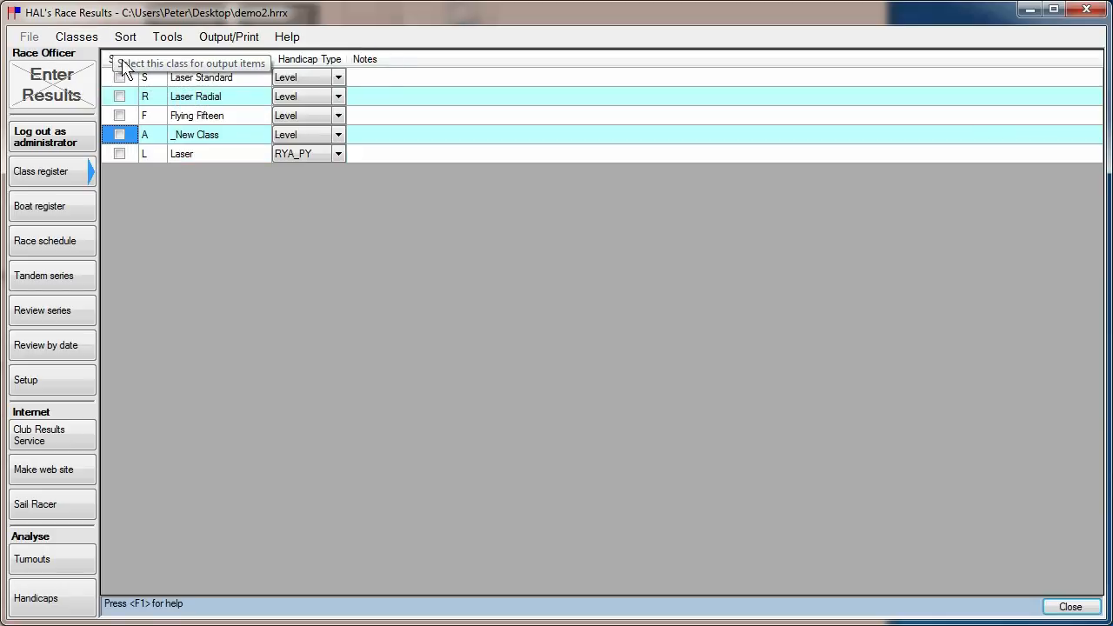
click(158, 141)
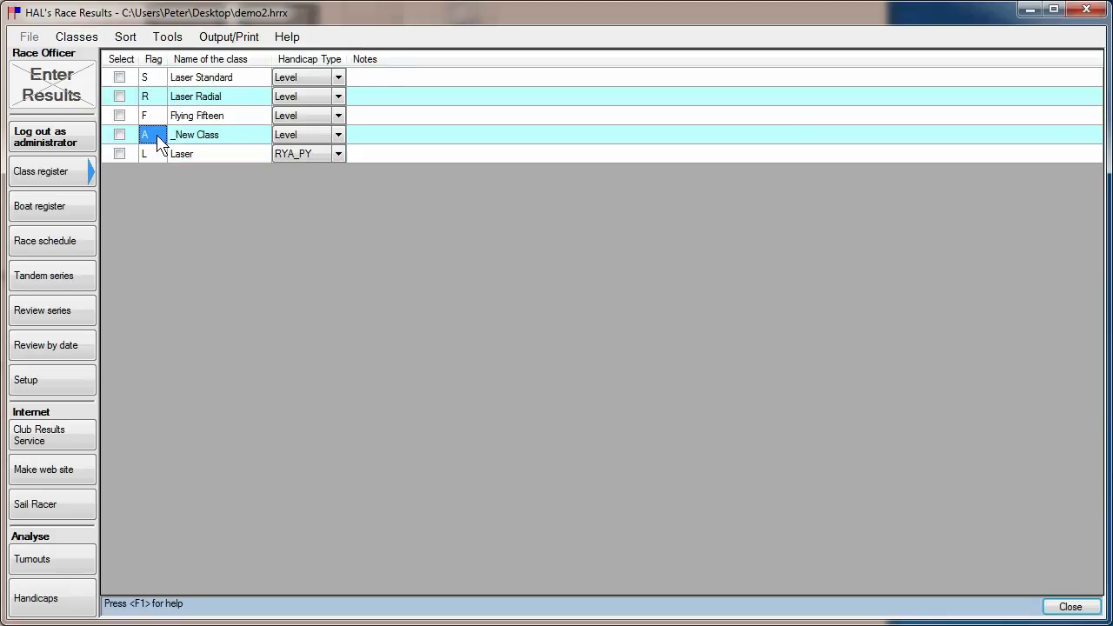
text(D)
key(Tab)
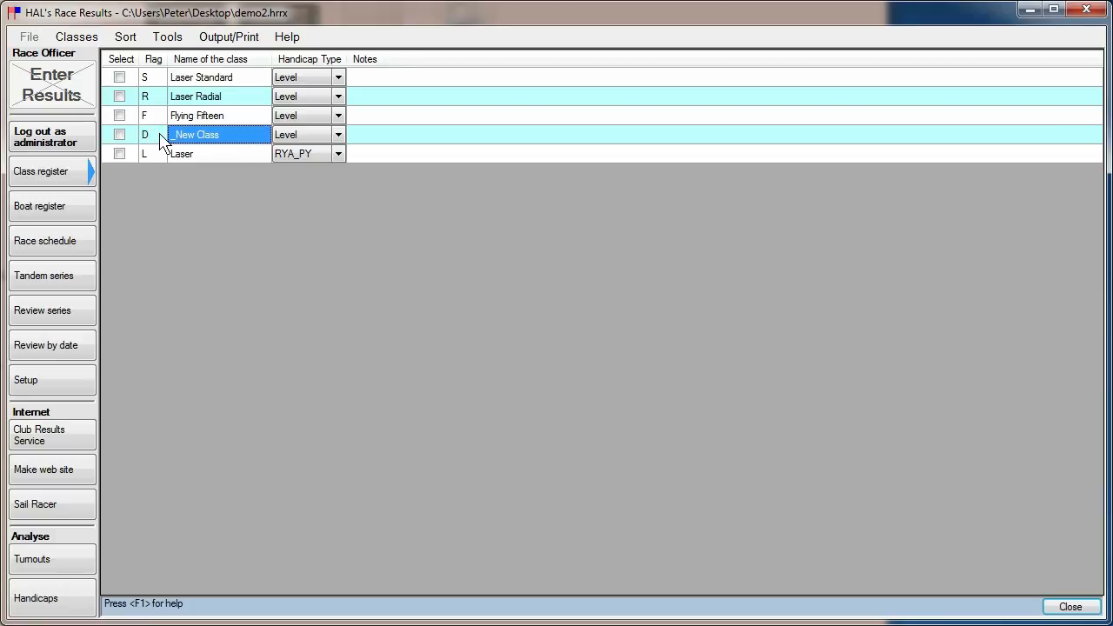
text(Ding)
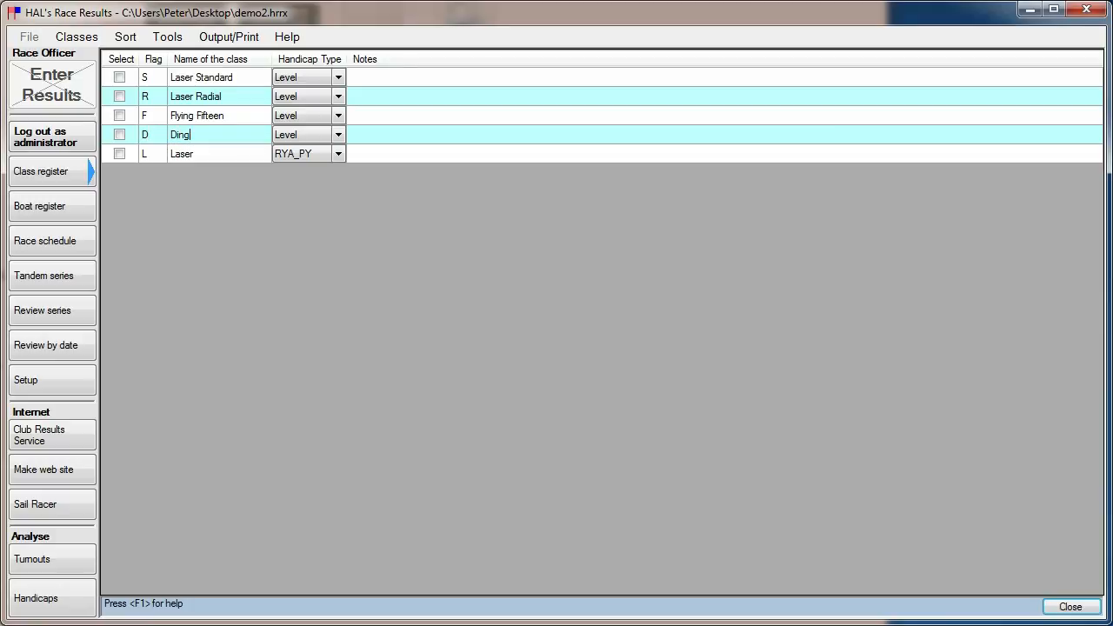
text(hy)
click(338, 137)
click(338, 137)
click(325, 170)
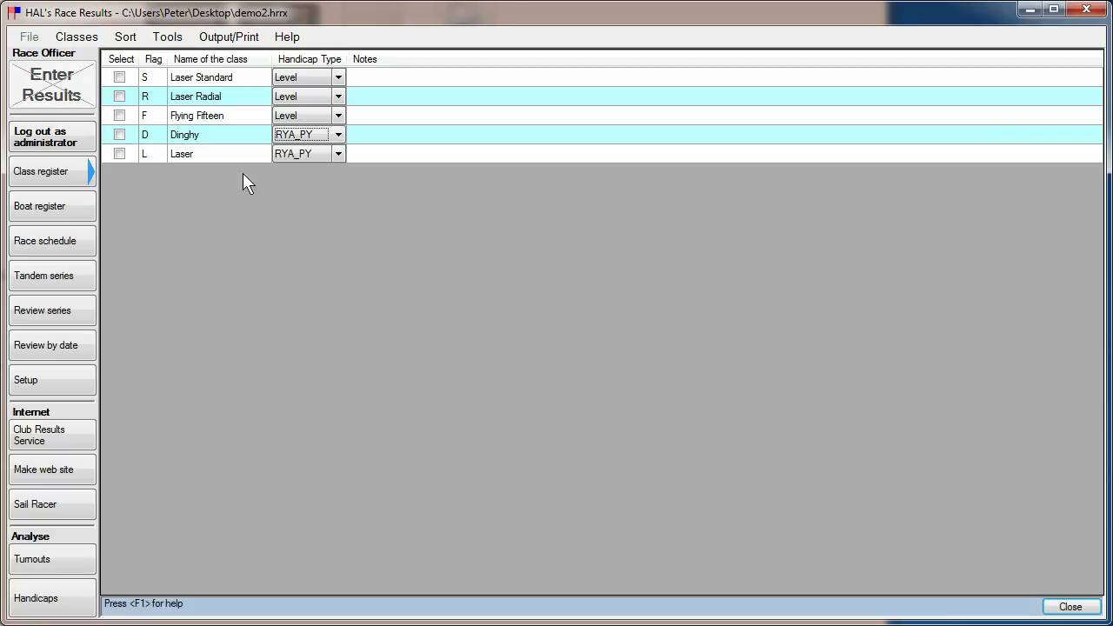
Add a new class with flag 1, named Fast Cruisers, using the RYA_PY handicap type.
click(75, 36)
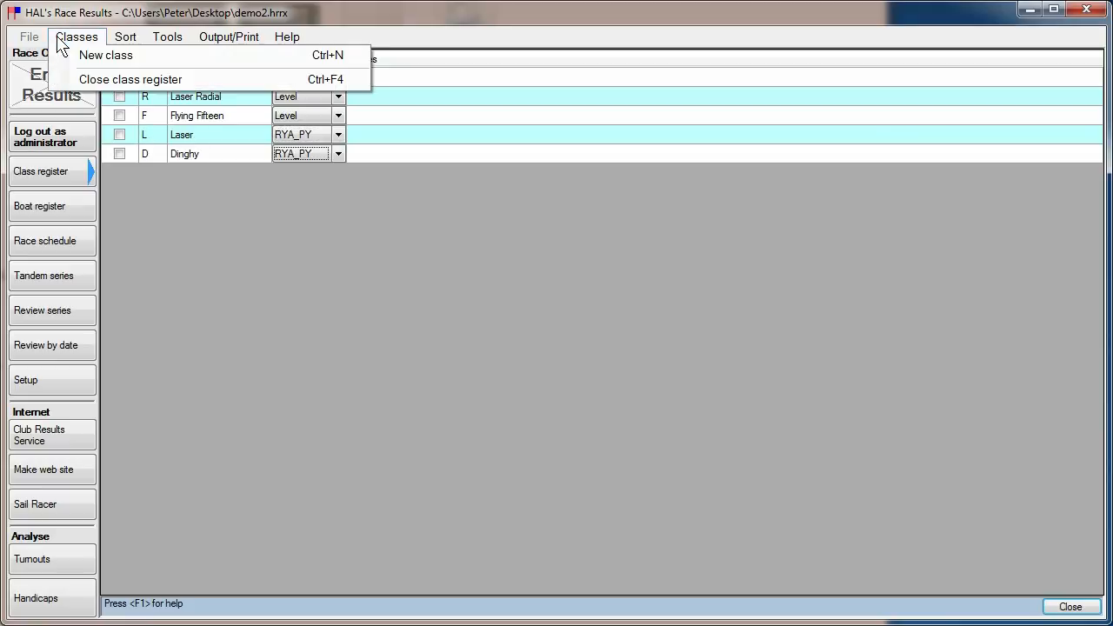
click(104, 56)
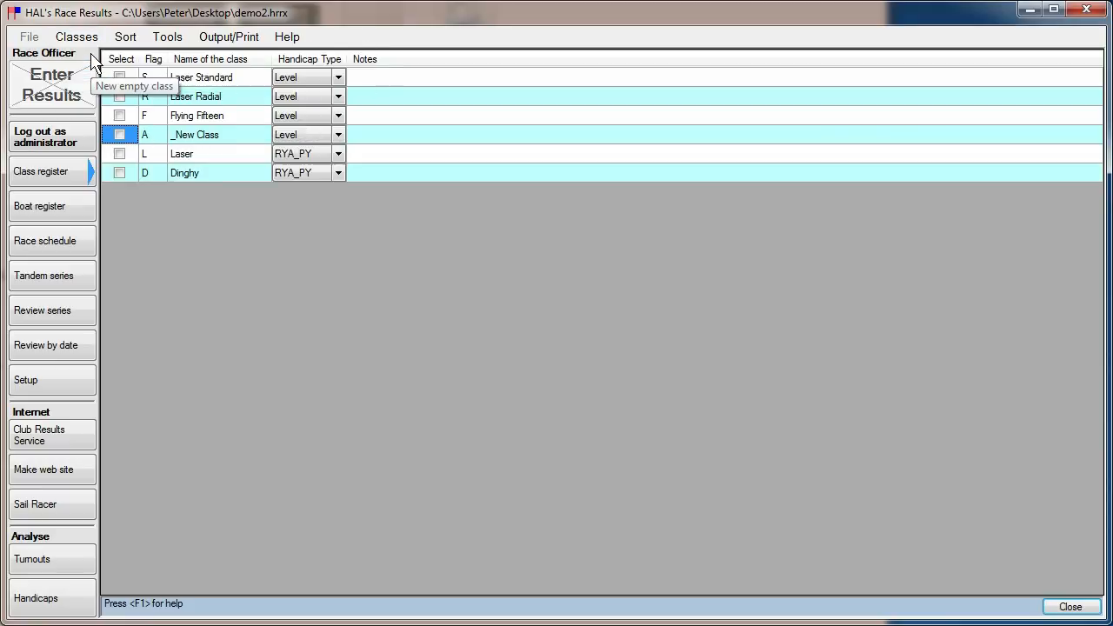
click(154, 141)
text(1)
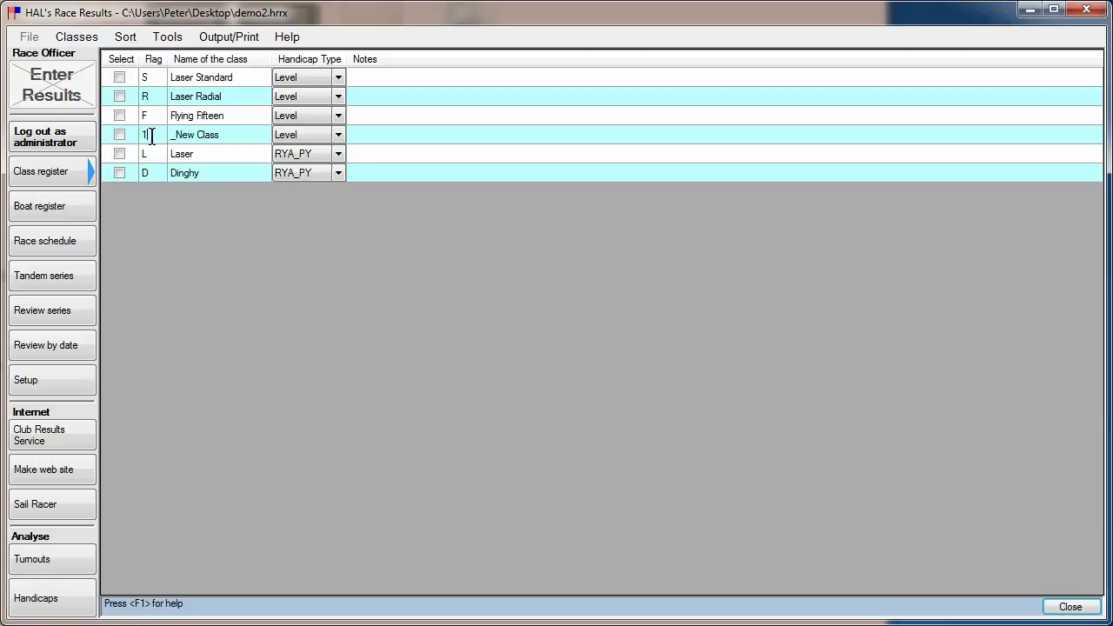
key(Tab)
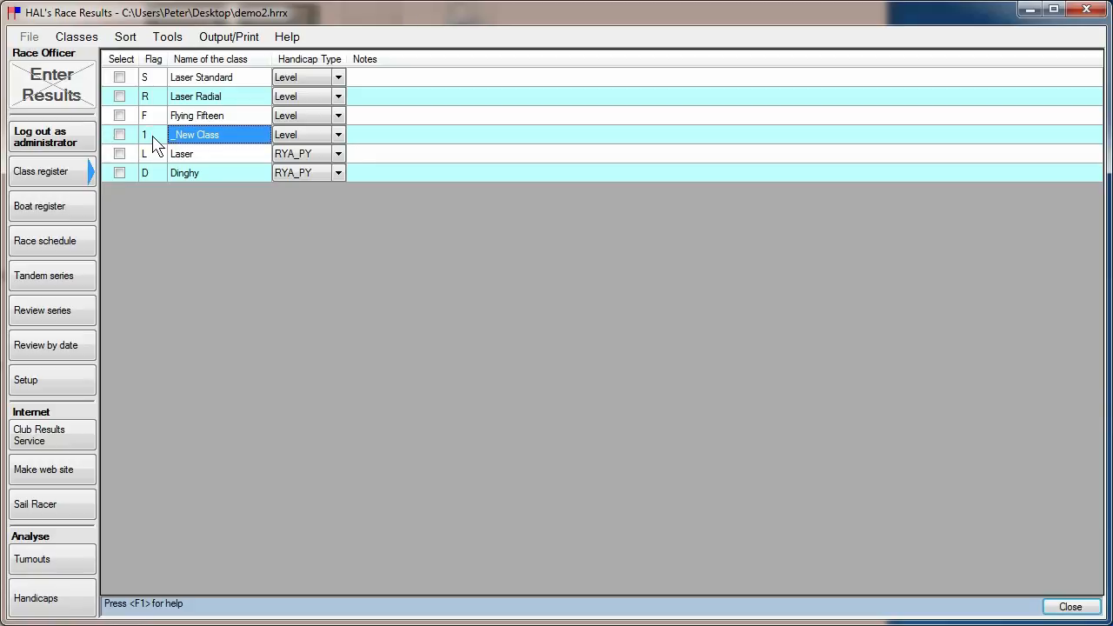
text(Fast Cr)
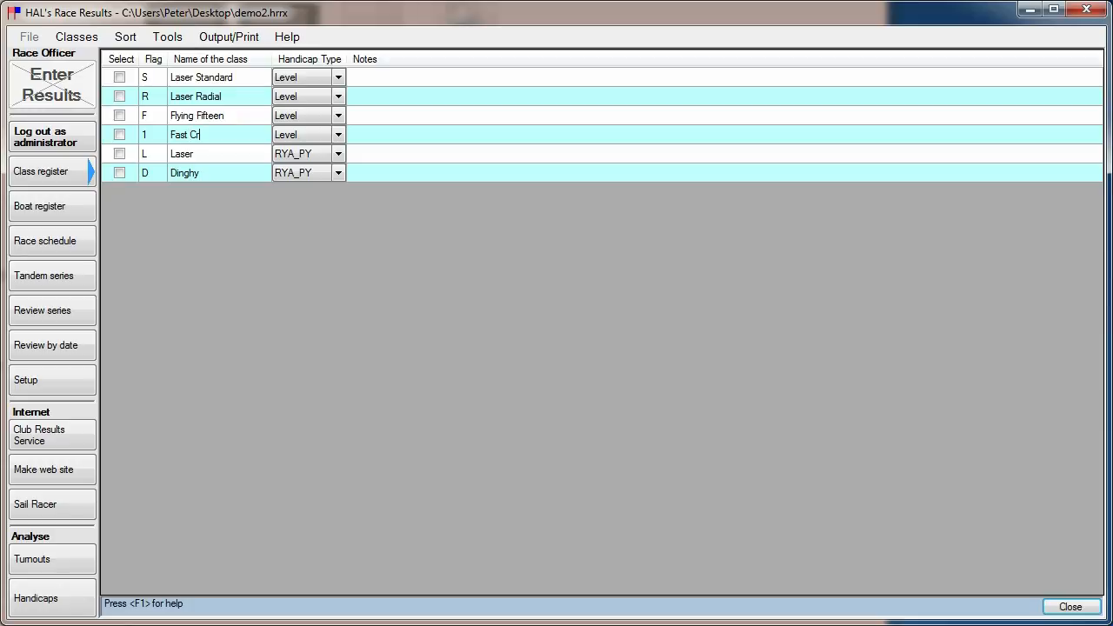
text(uisers)
click(324, 154)
click(339, 134)
click(339, 135)
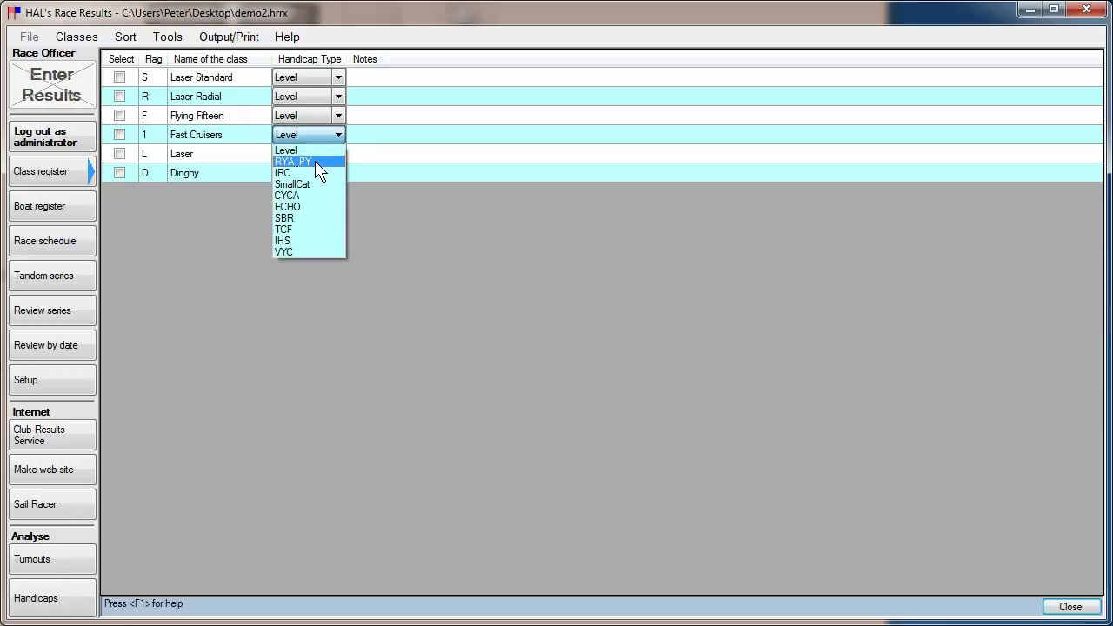
click(313, 165)
Add a new class with flag 2, named Slow Cruisers, using the RYA_PY handicap type.
click(76, 36)
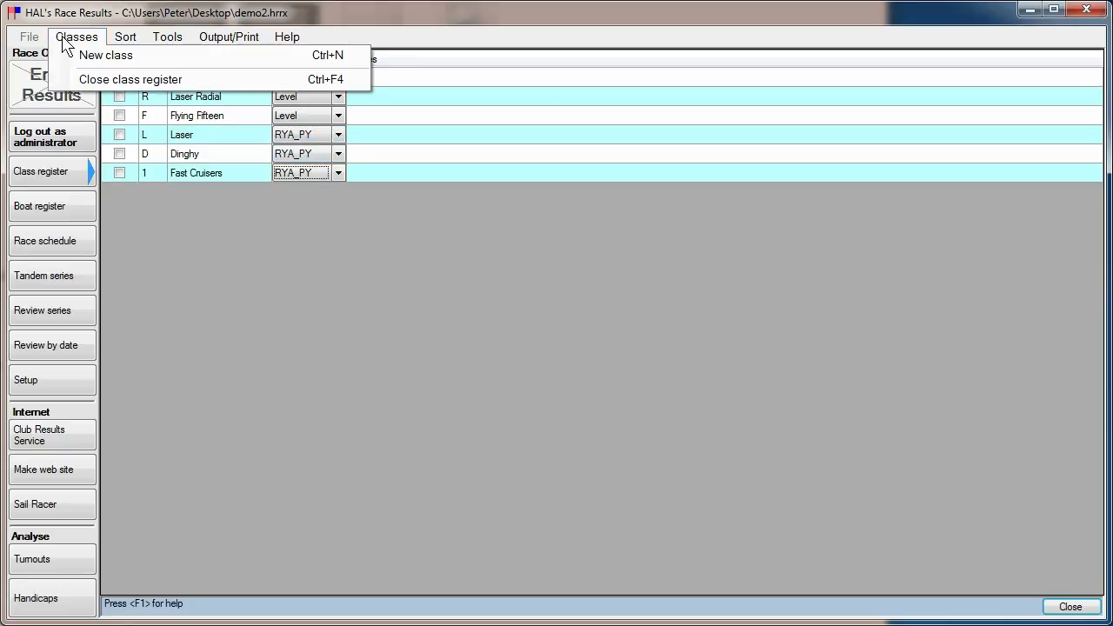
click(95, 57)
click(152, 135)
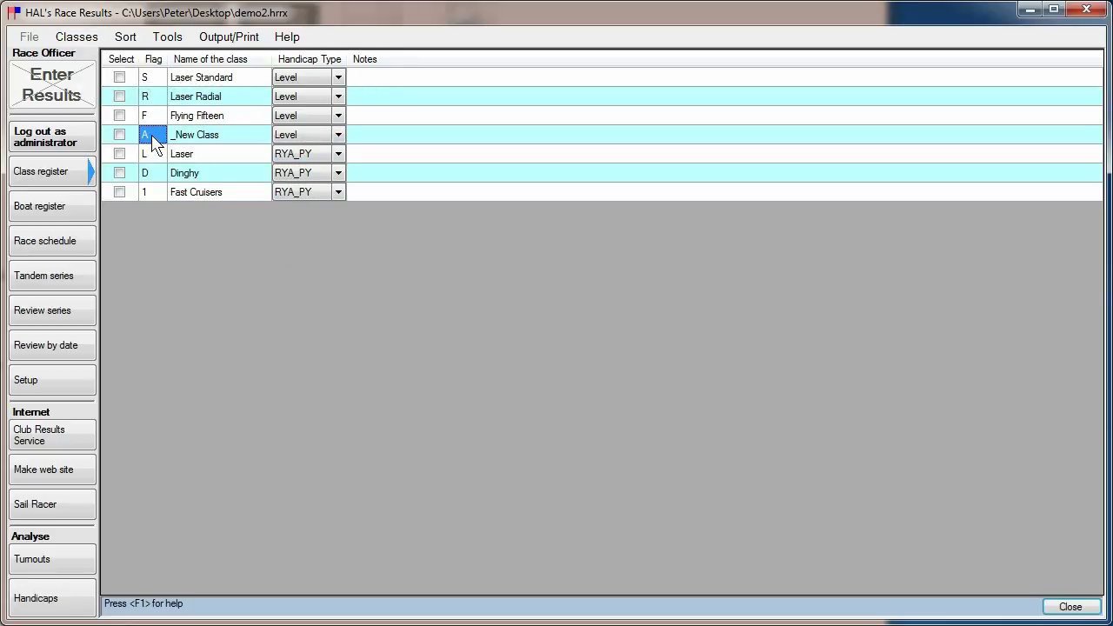
text(2)
key(Tab)
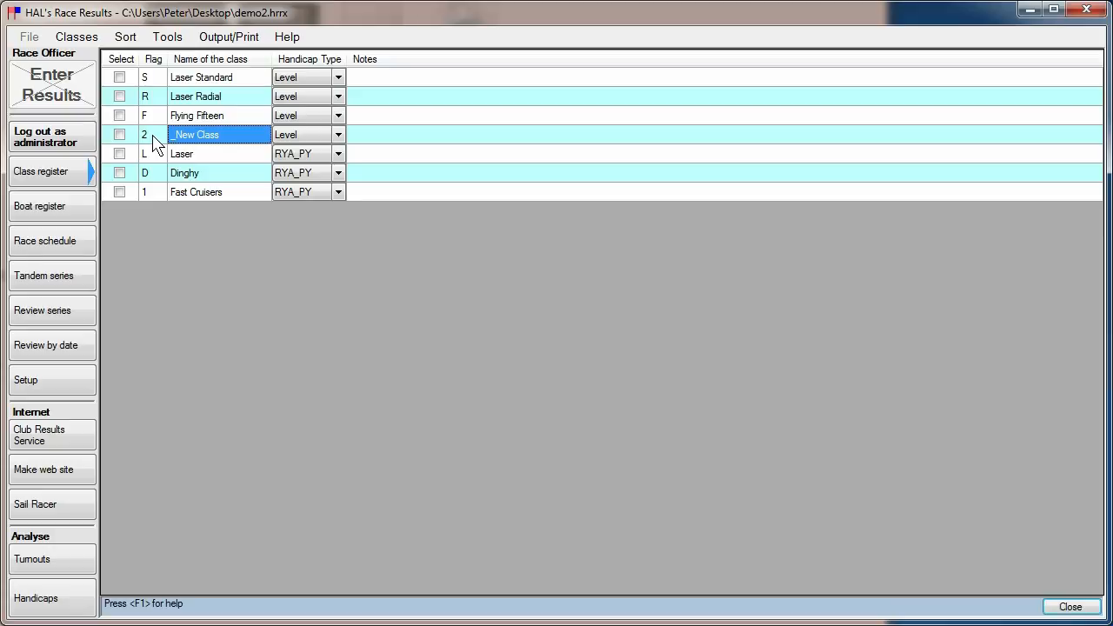
text(Slow)
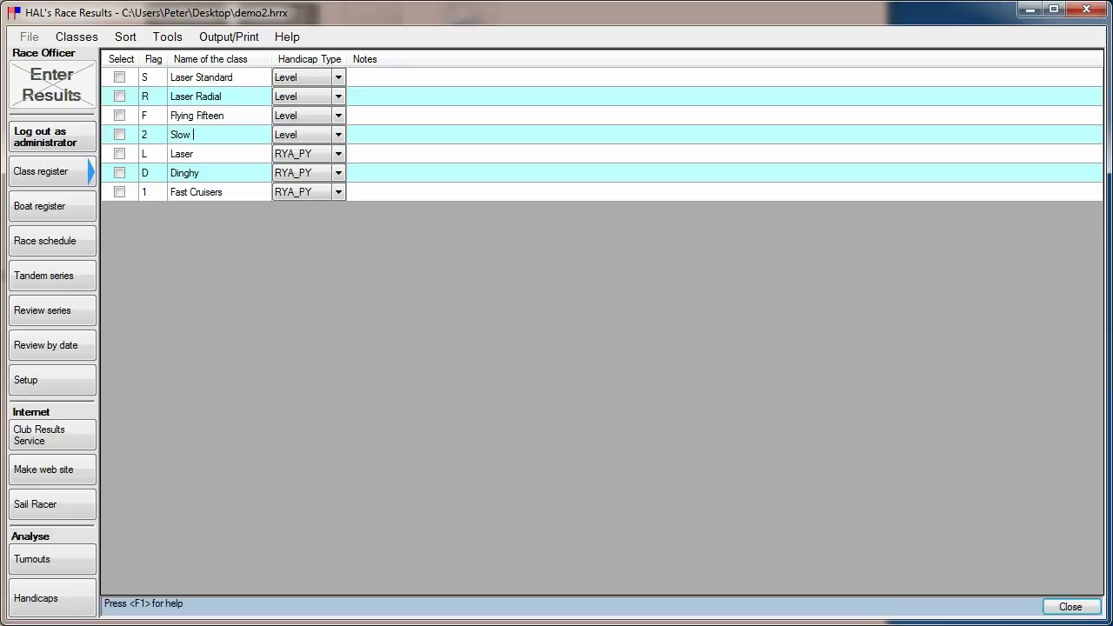
text( Cruisers)
click(338, 135)
click(338, 135)
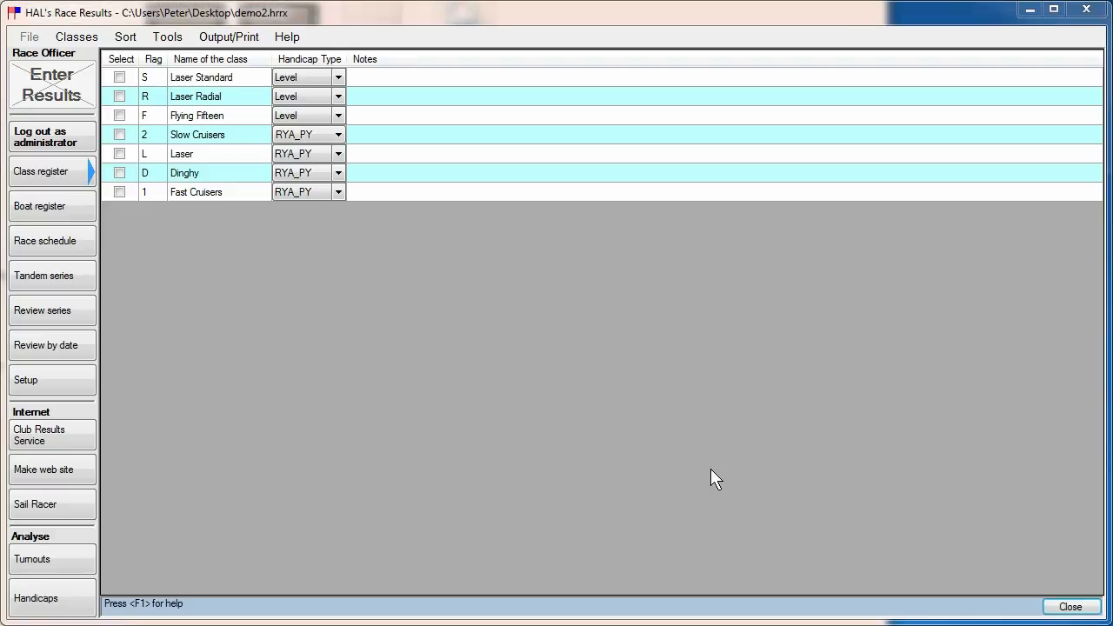
Add a new class with flag A, named All Cruisers, using the RYA_PY handicap type.
click(74, 39)
click(85, 53)
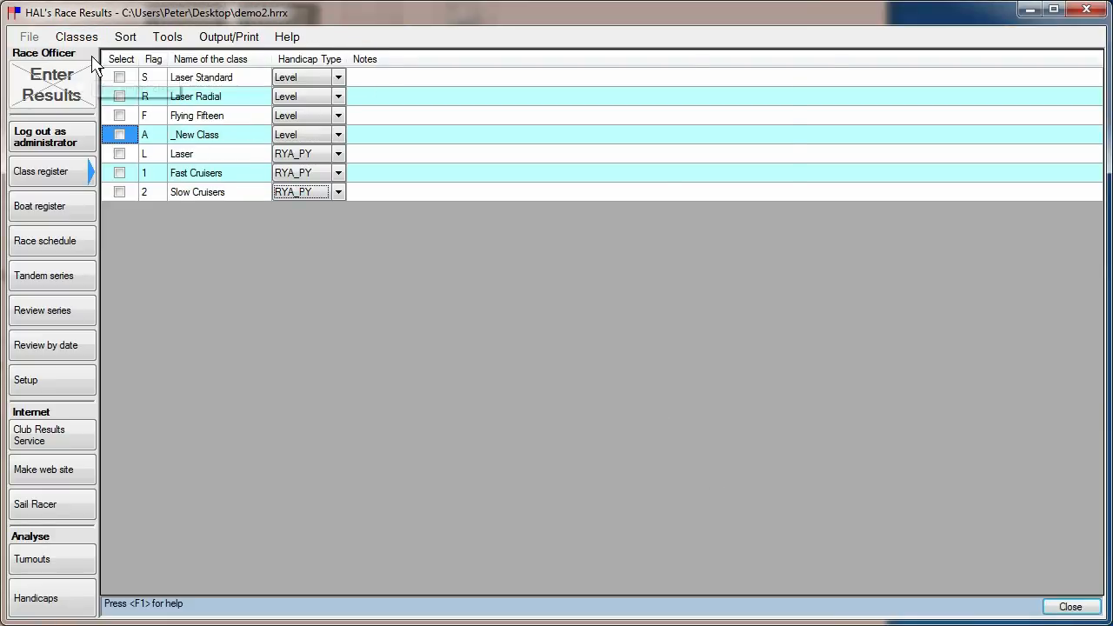
click(153, 140)
click(195, 145)
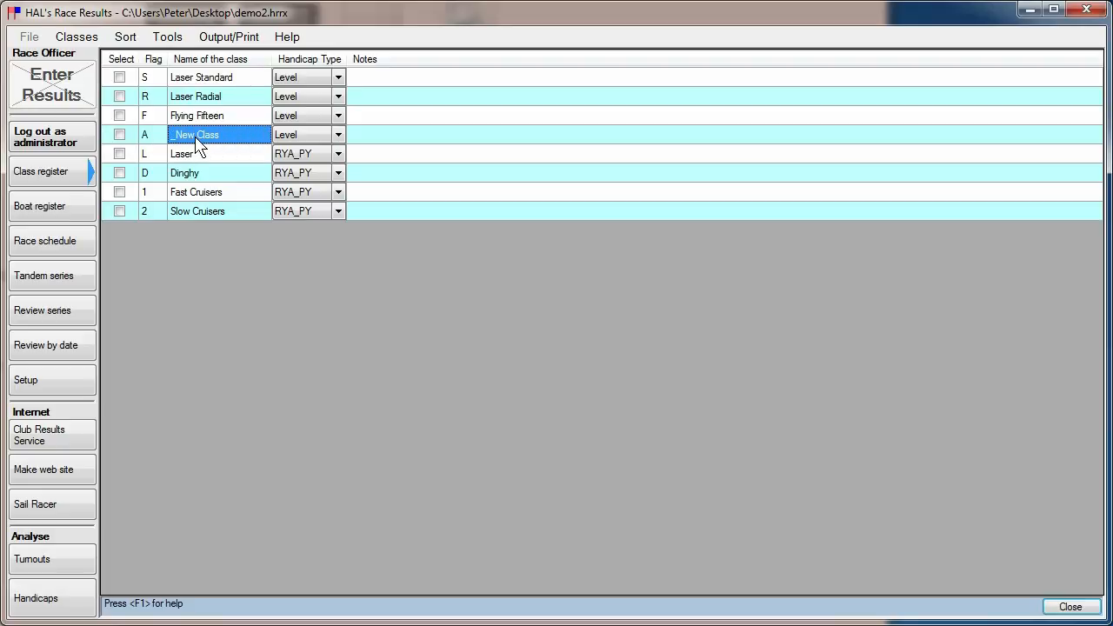
text(All)
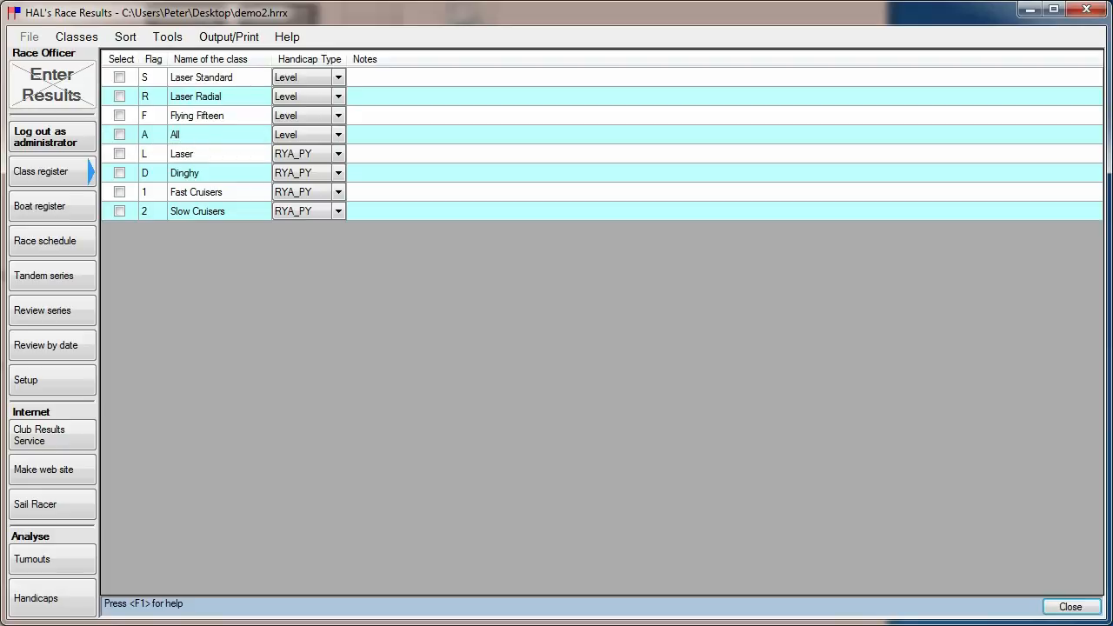
text( Cruisers)
click(338, 137)
click(338, 138)
click(319, 163)
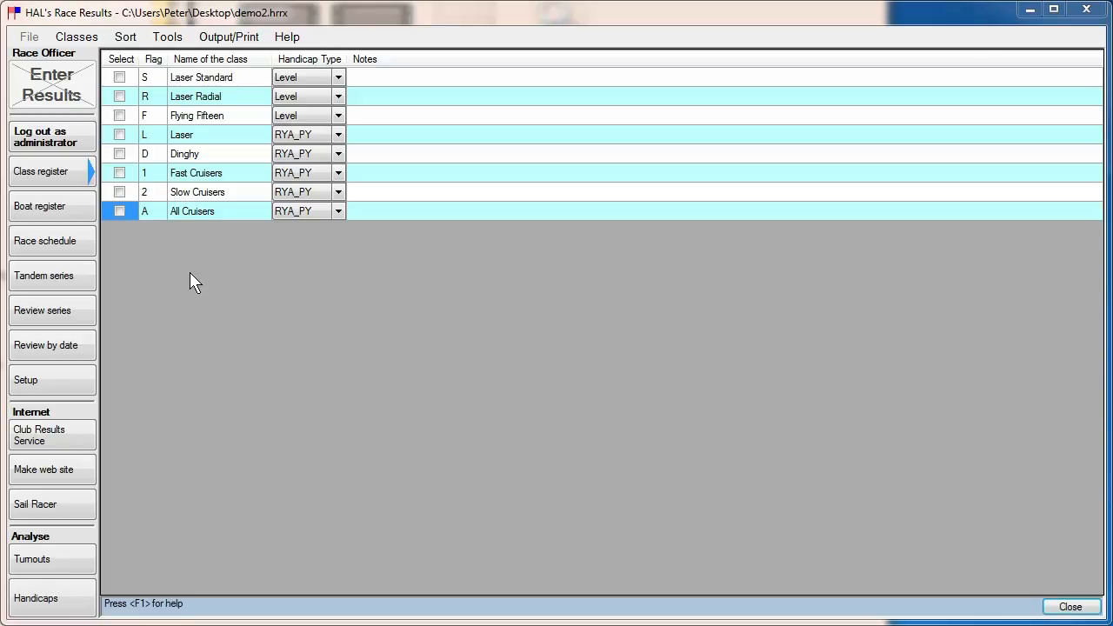
Add a new class with a blank flag, named IRC Cruisers, using the IRC handicap type.
click(78, 38)
click(39, 55)
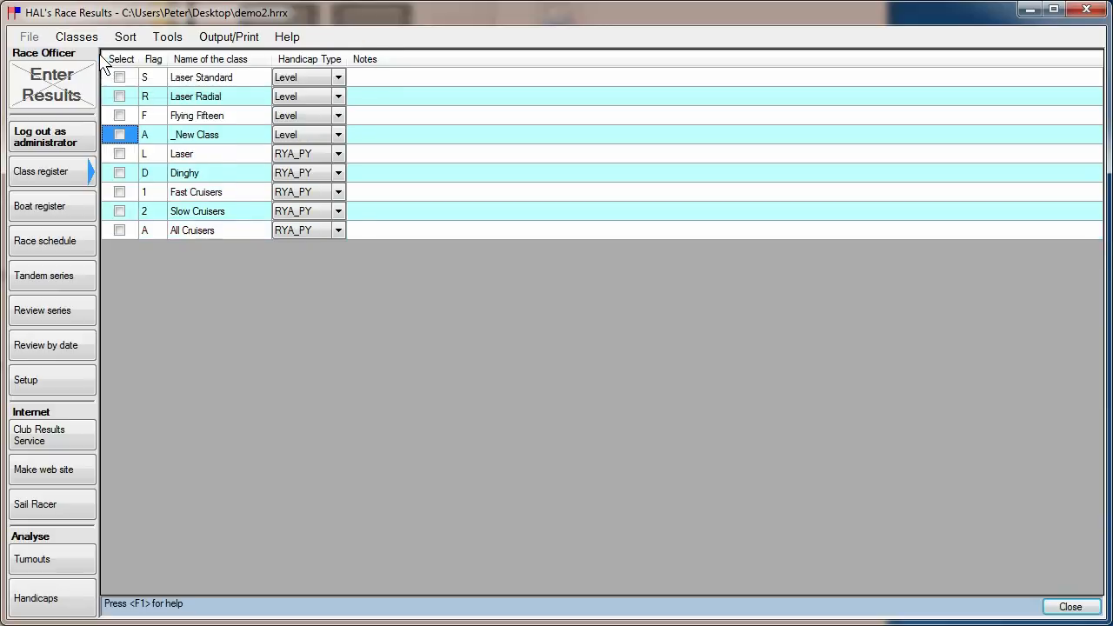
click(149, 134)
key(Tab)
text(IR)
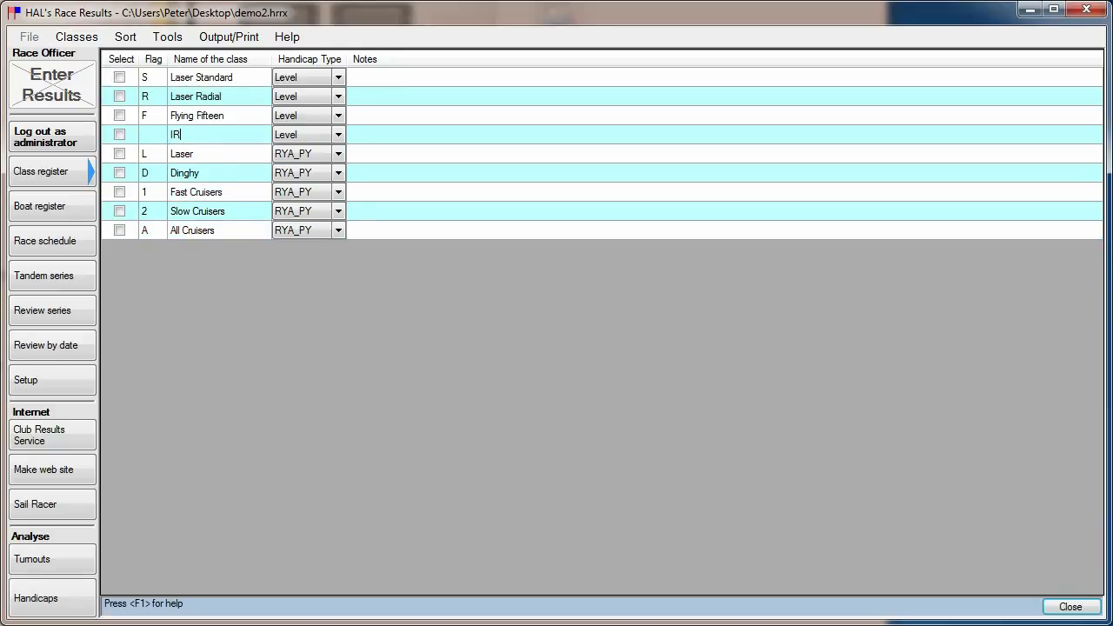
text(C Cruisers)
click(339, 137)
click(340, 137)
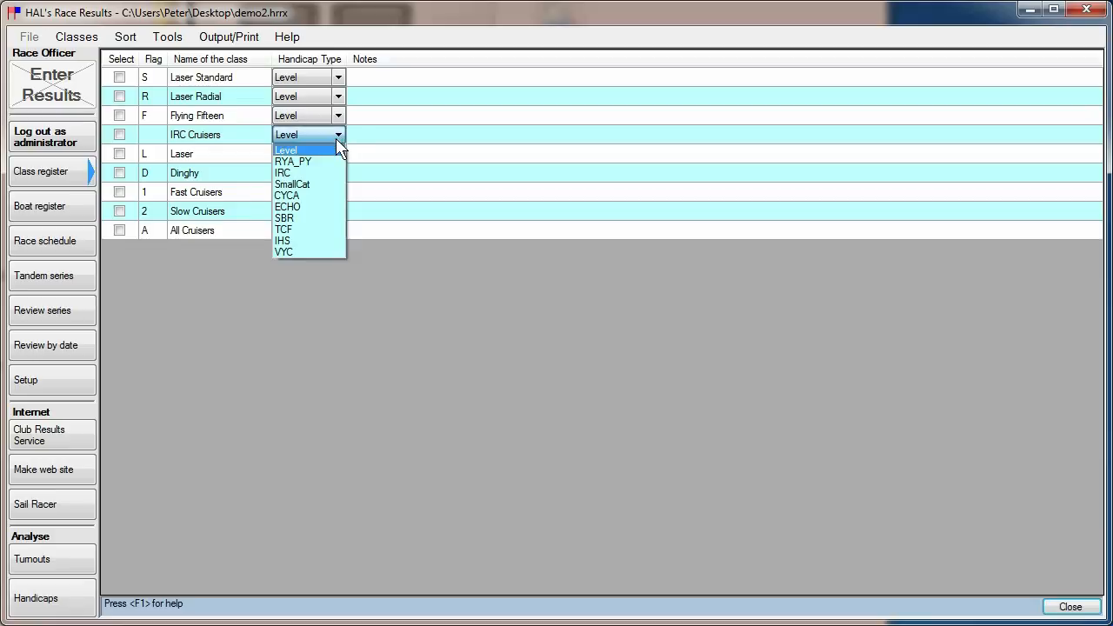
click(305, 173)
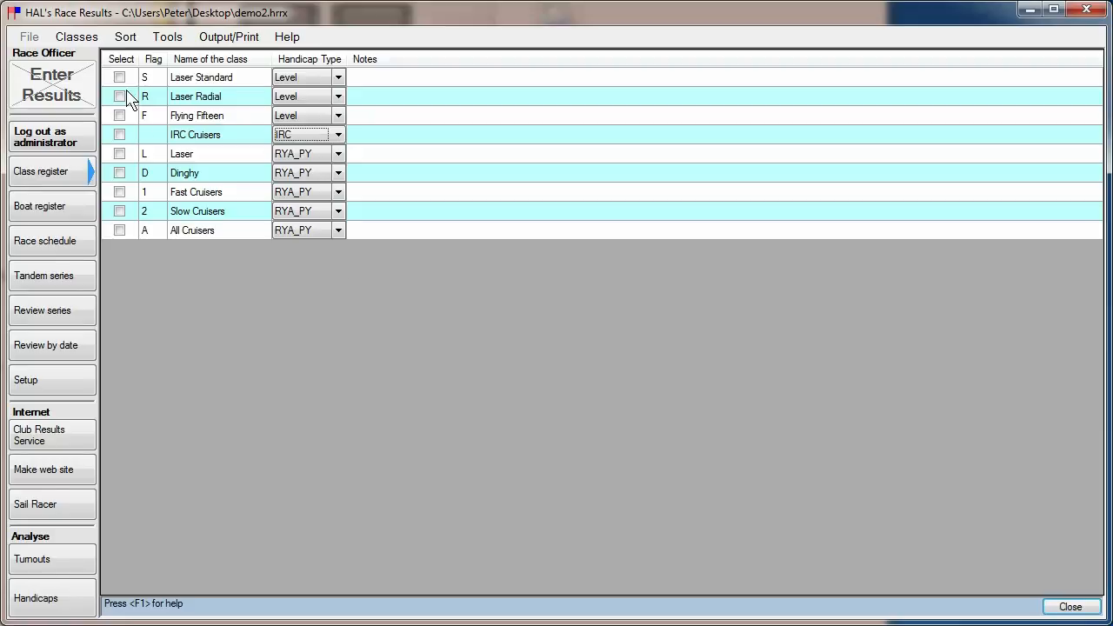
Add a new class with flag A, named All-in Handicap, using the RYA_PY handicap type.
click(76, 36)
click(98, 56)
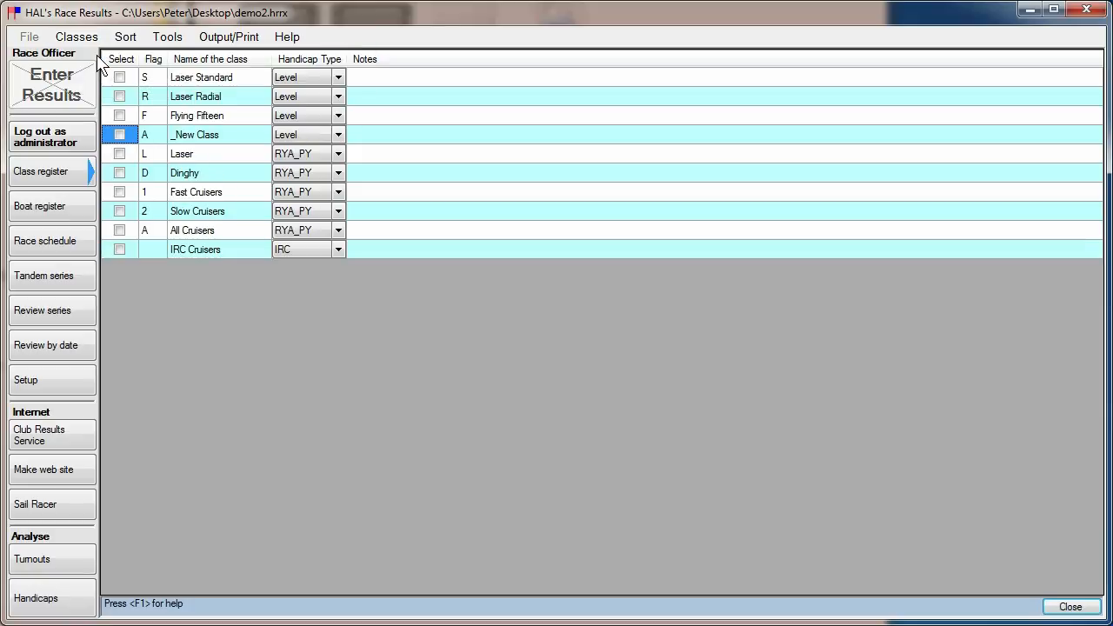
click(152, 138)
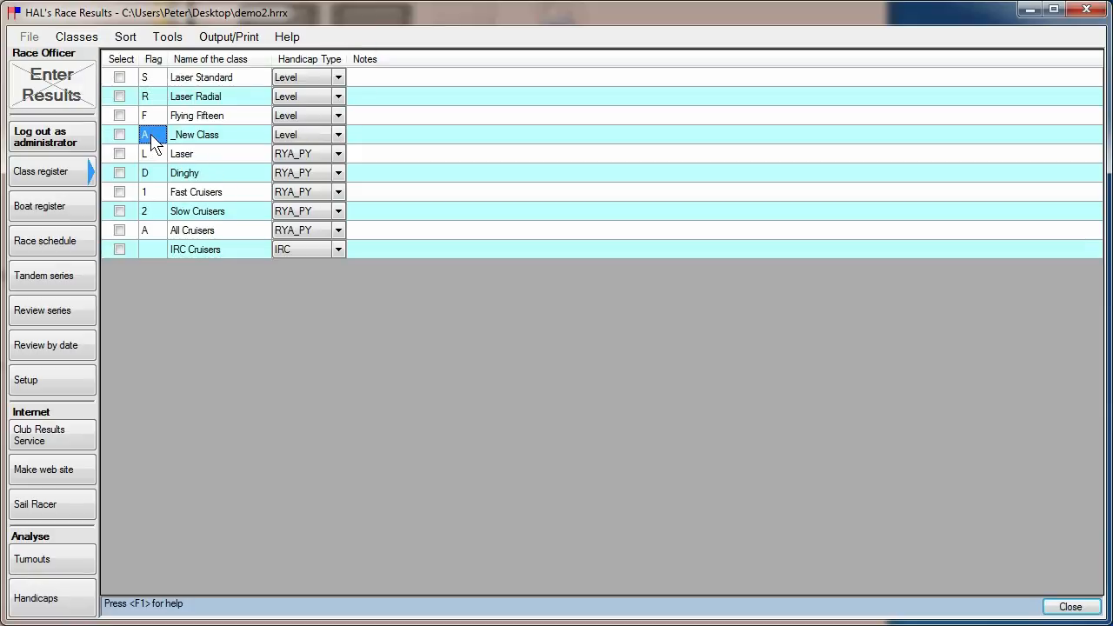
click(203, 137)
text(All-in Handicap)
click(338, 136)
click(338, 135)
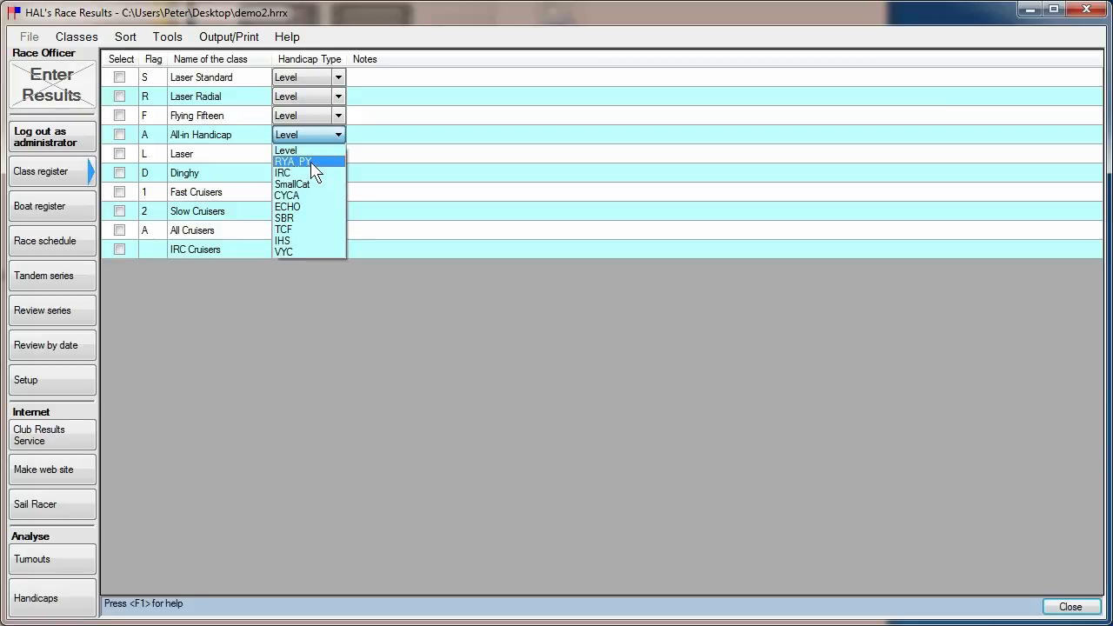
click(311, 163)
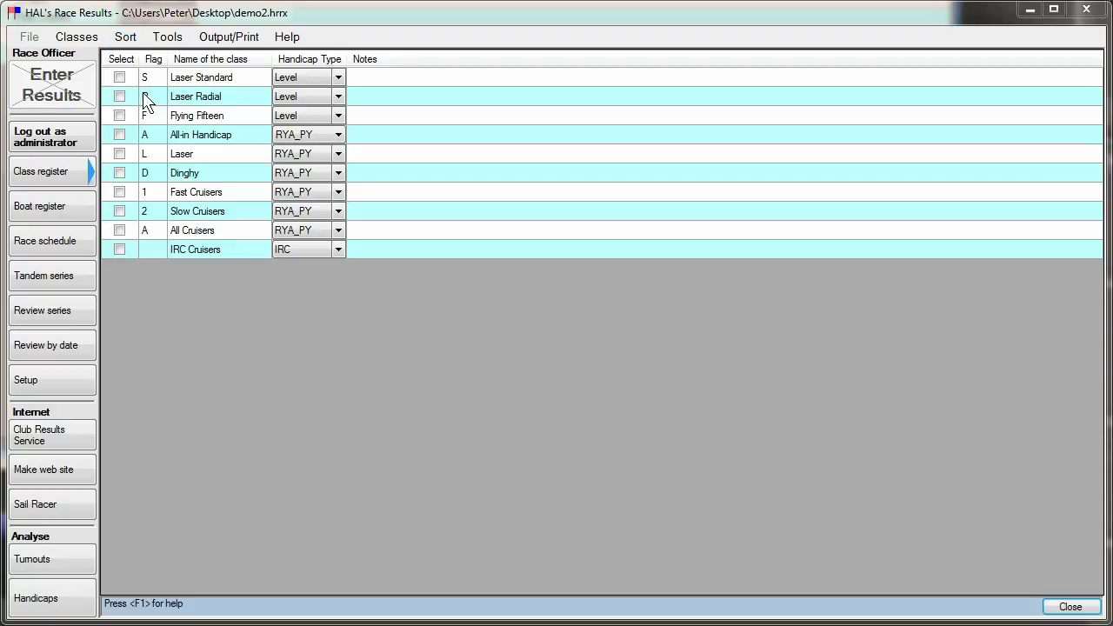
Sort the class register by flag, and after that by class name.
click(125, 37)
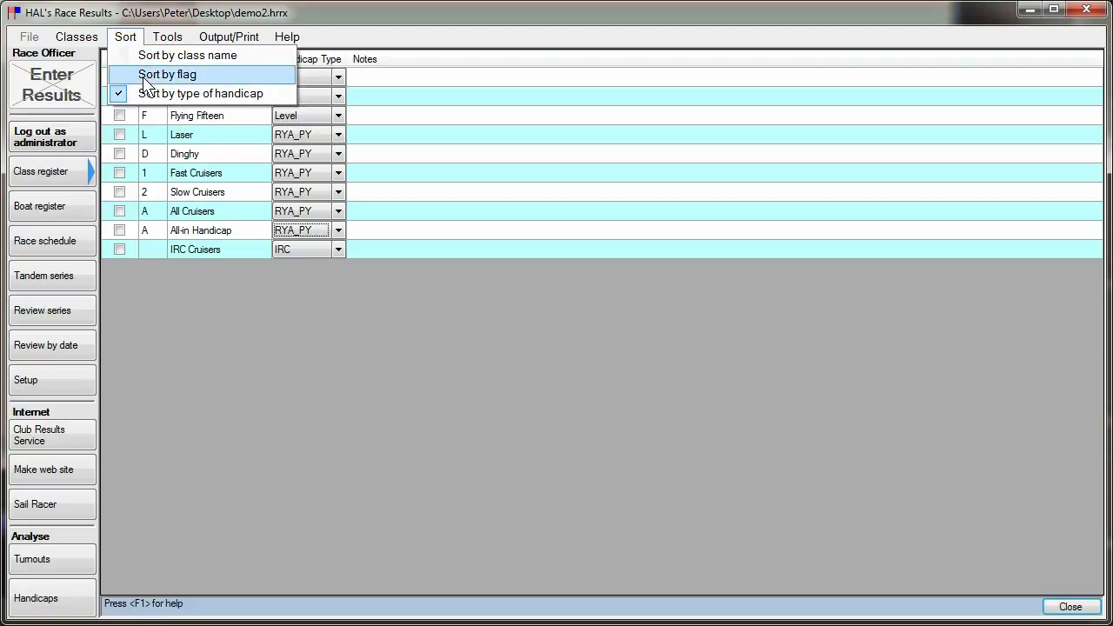
click(146, 78)
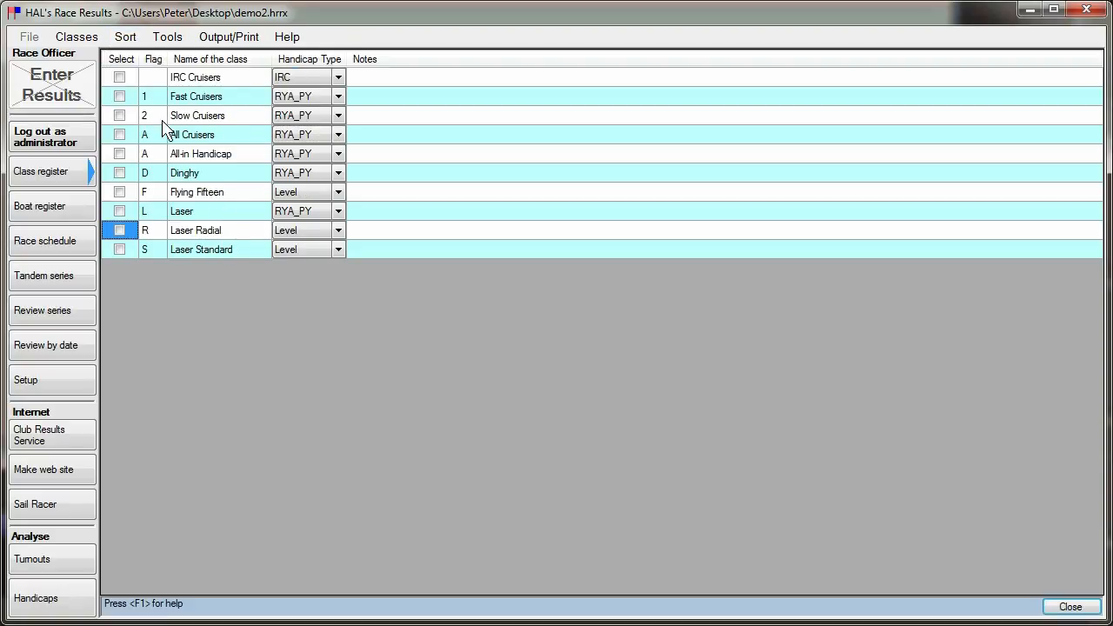
click(125, 36)
click(150, 55)
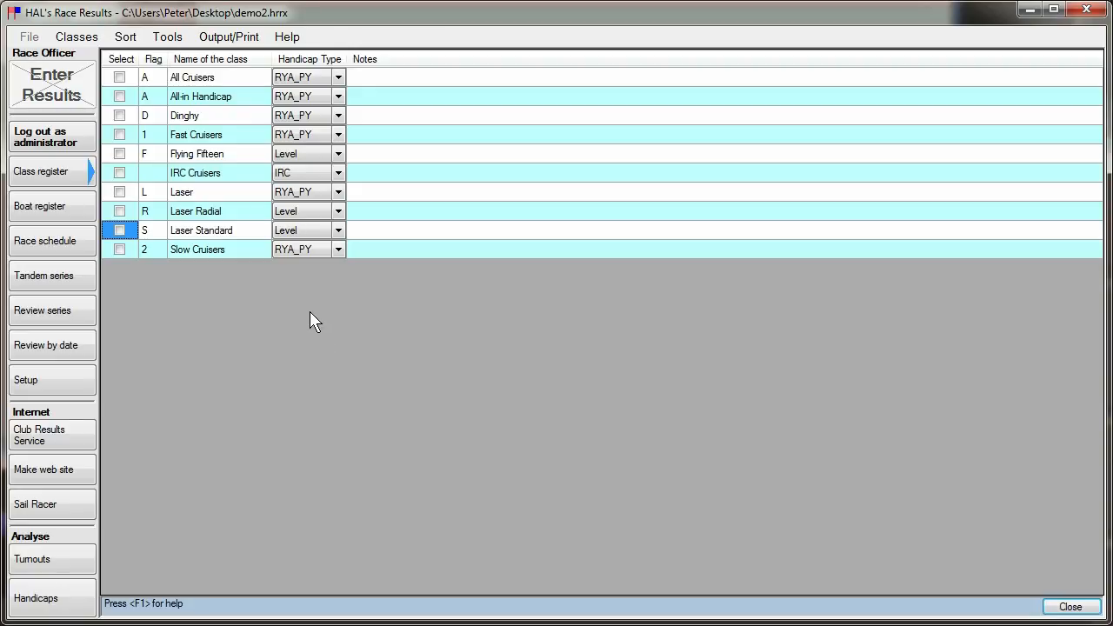
Preview the printable class list, and close the preview to return to the class register.
click(167, 39)
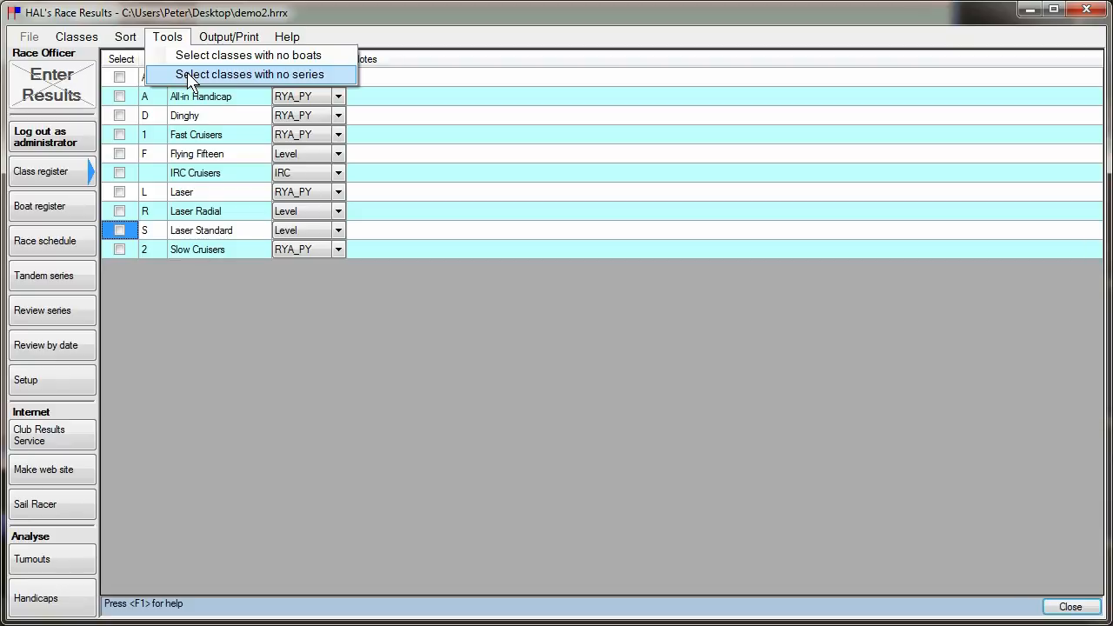
click(228, 39)
click(227, 40)
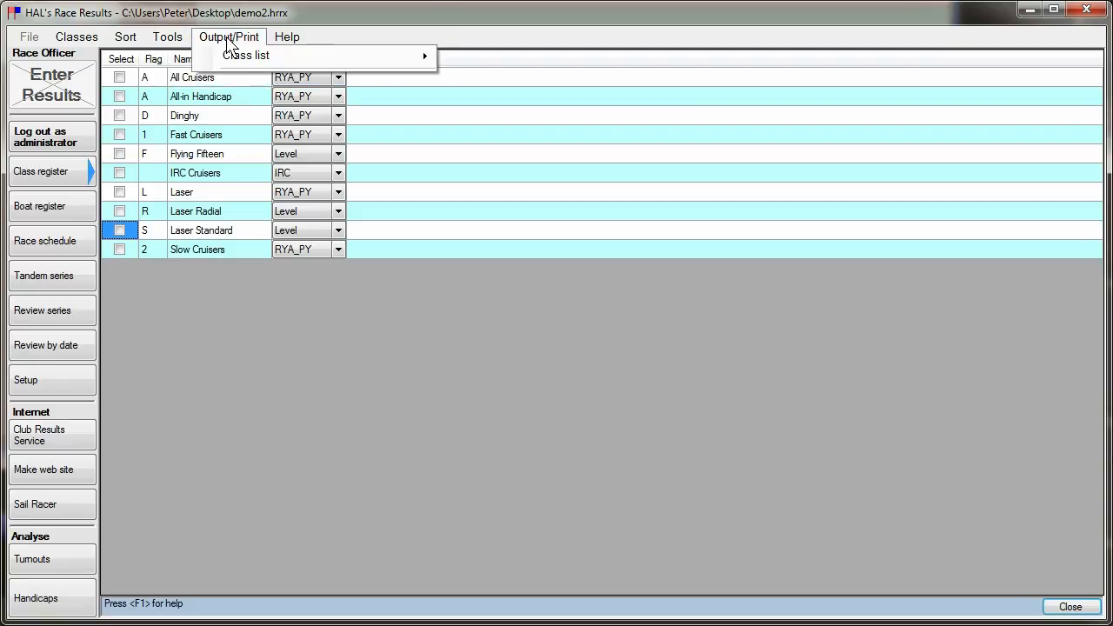
mouse_move(245, 57)
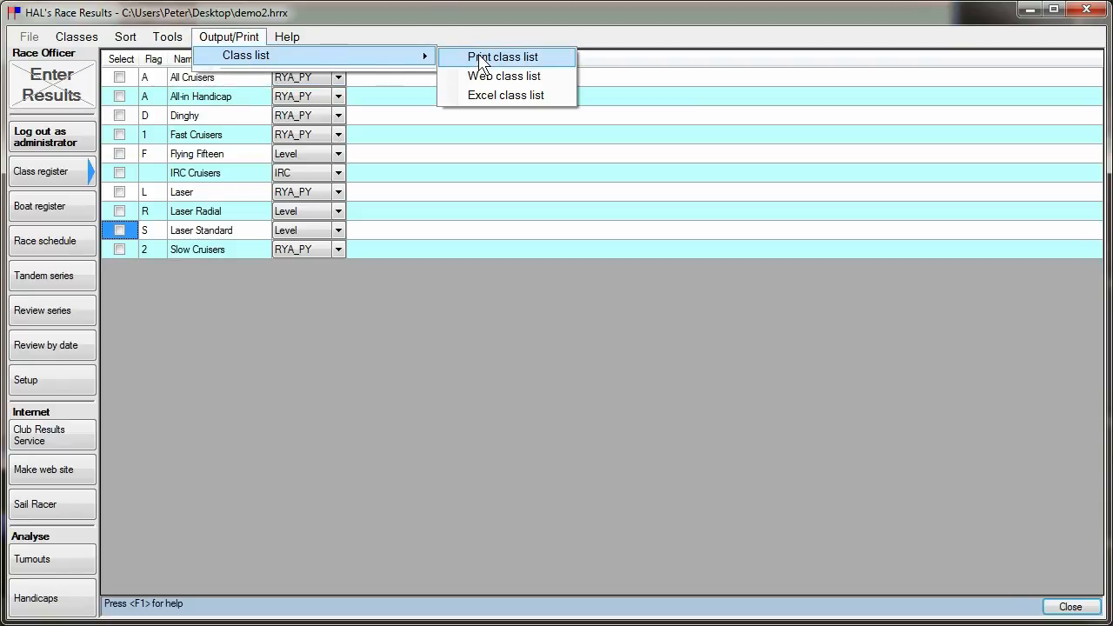
click(481, 59)
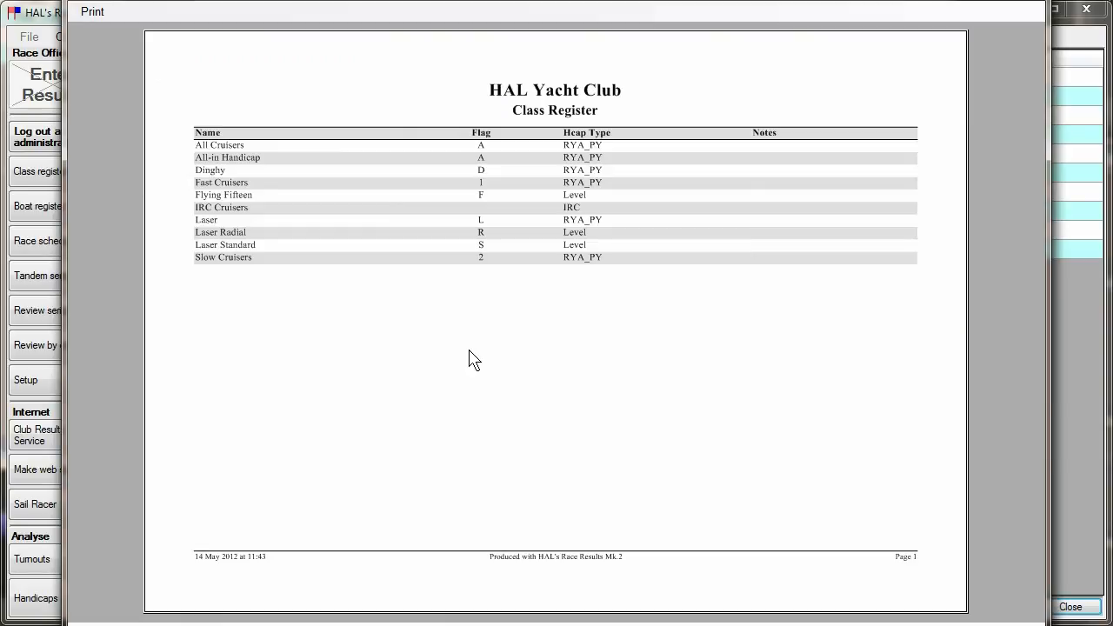
click(92, 12)
click(113, 70)
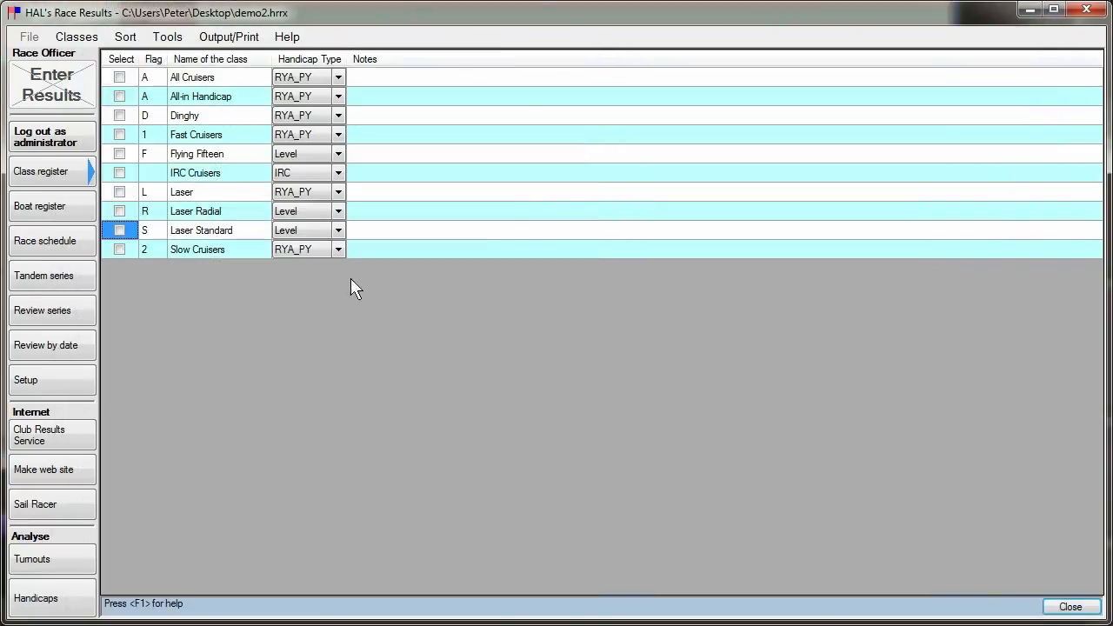